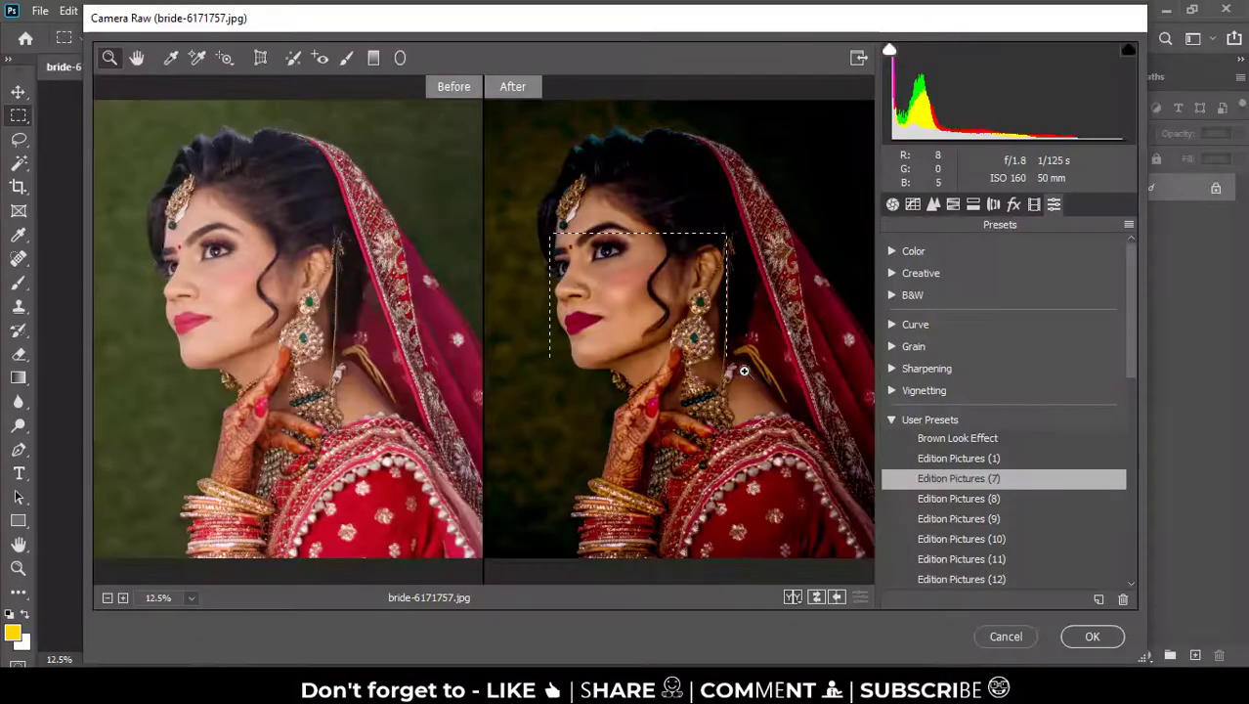
# Zoom in on the bride's face and apply the Edition Pictures (8) preset to compare.
pyautogui.moveTo(827, 503); pyautogui.dragTo(826, 503)
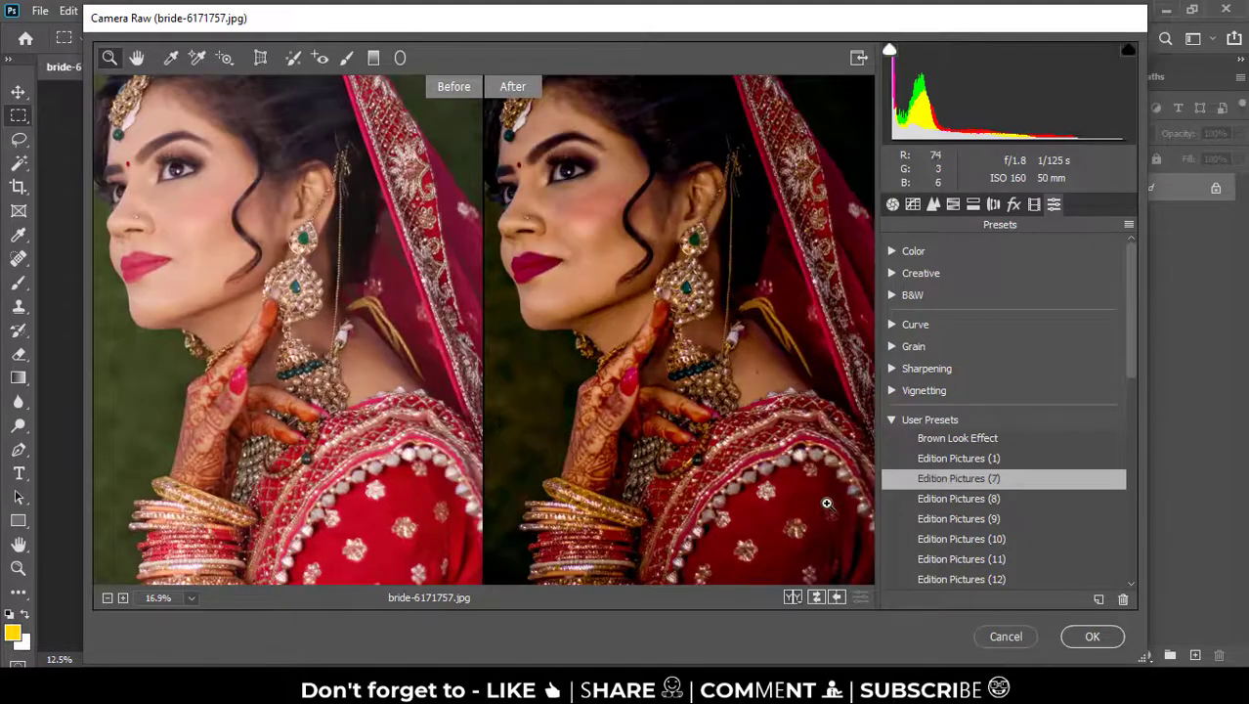
pyautogui.click(968, 504)
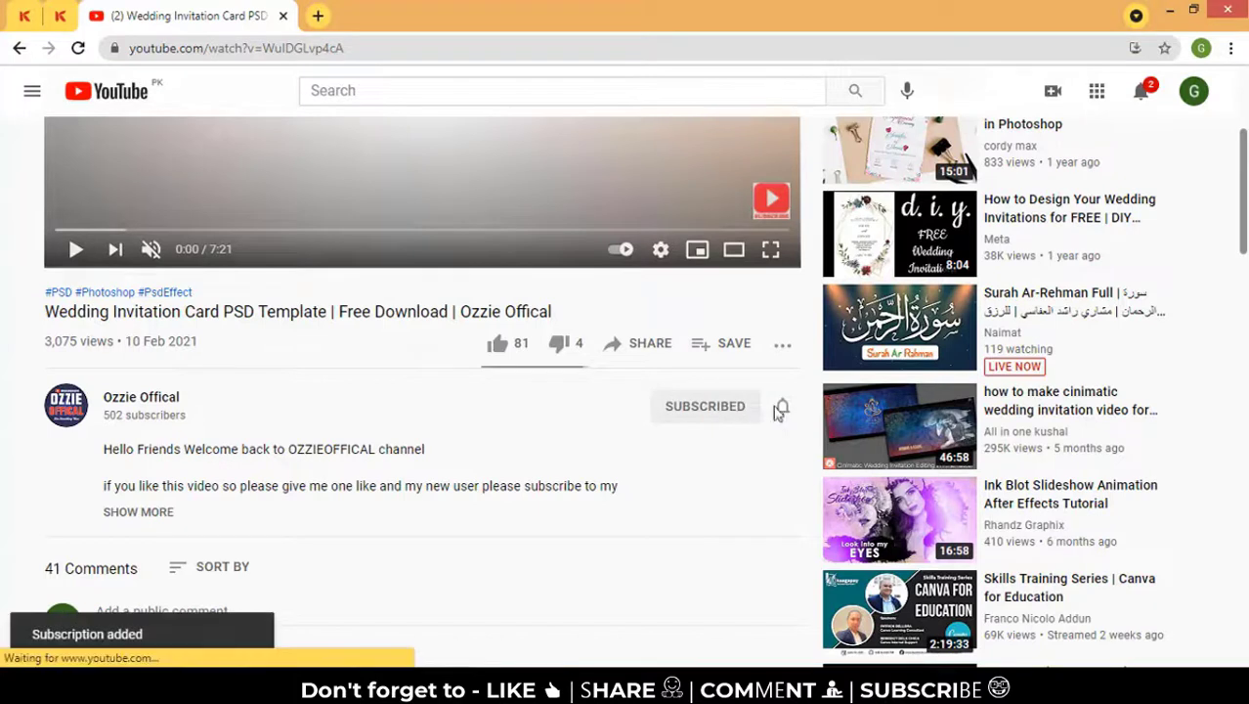
# Set the wedding invitation channel's notification bell to All.
pyautogui.click(783, 408)
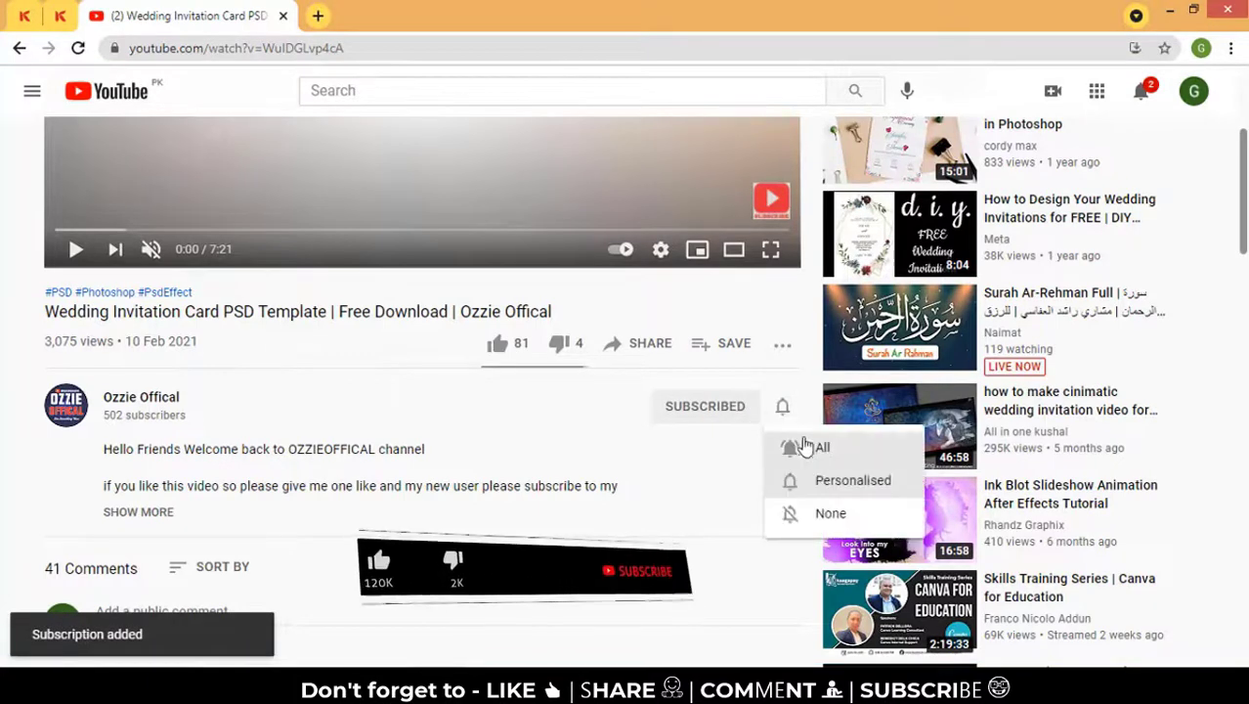
pyautogui.click(857, 458)
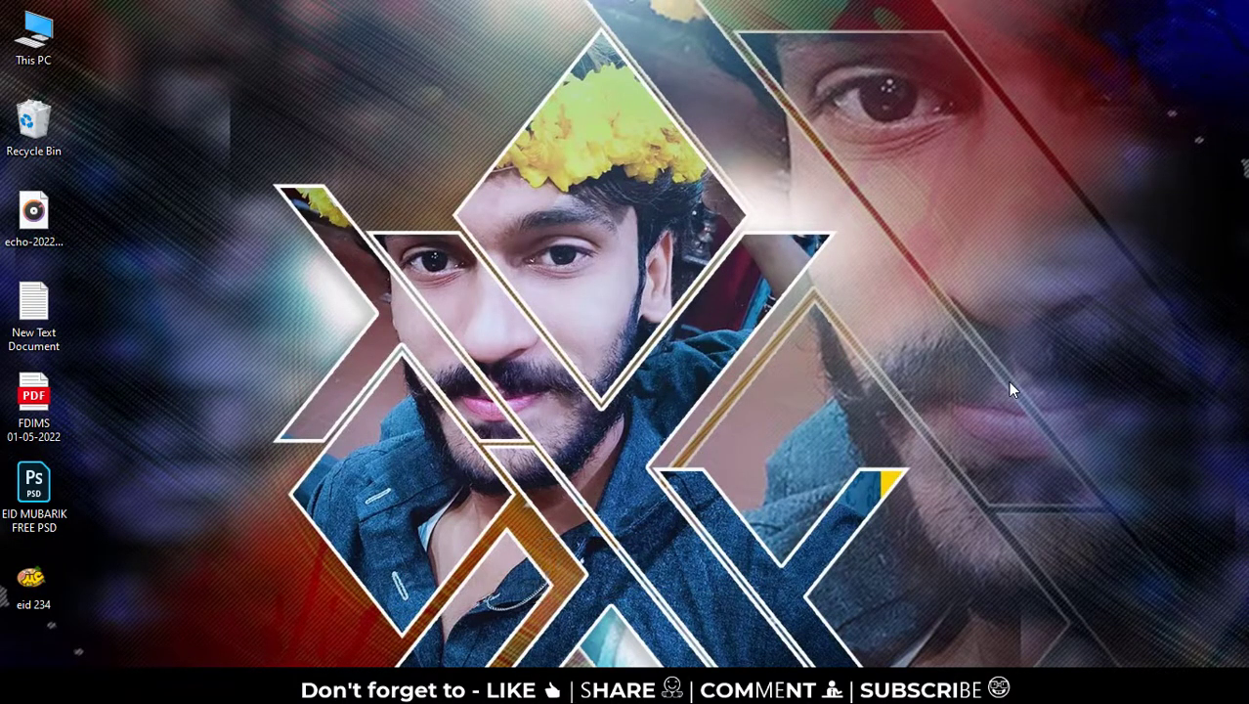
# Refresh the desktop, go up to Photoshop Presets 2022, and select the How to Install Presets file.
pyautogui.rightClick(822, 311)
pyautogui.click(851, 333)
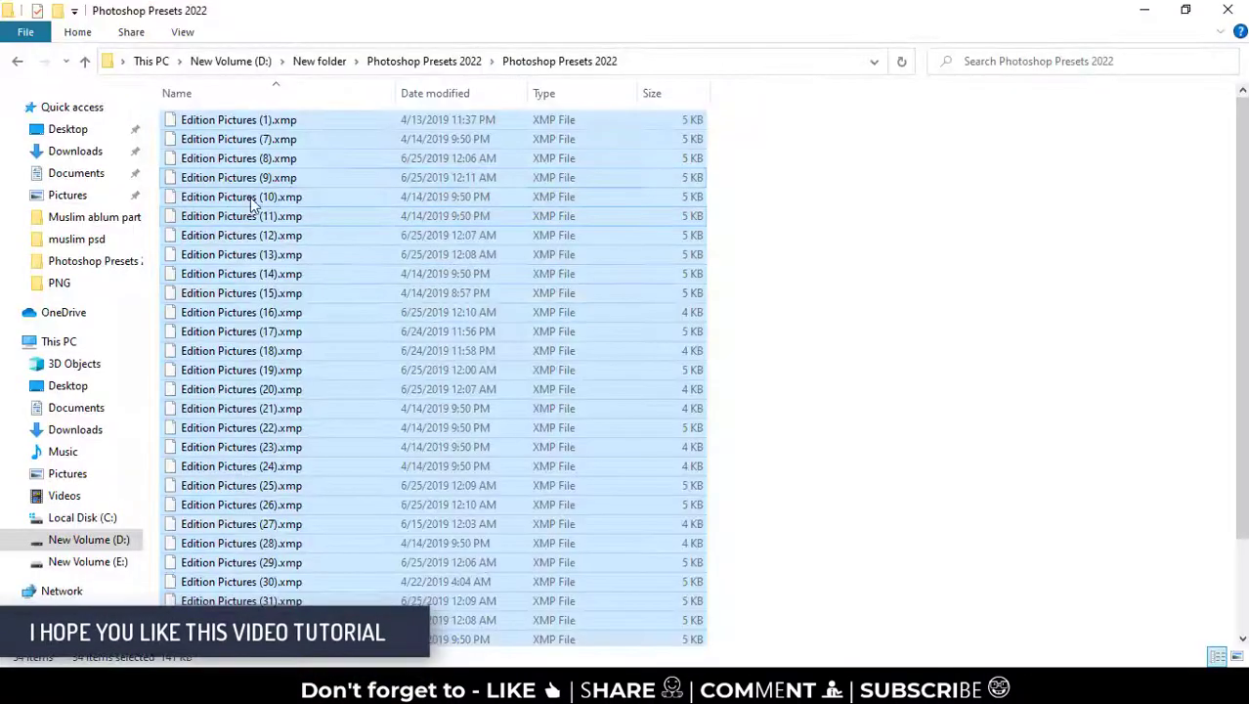
pyautogui.click(293, 216)
pyautogui.click(17, 65)
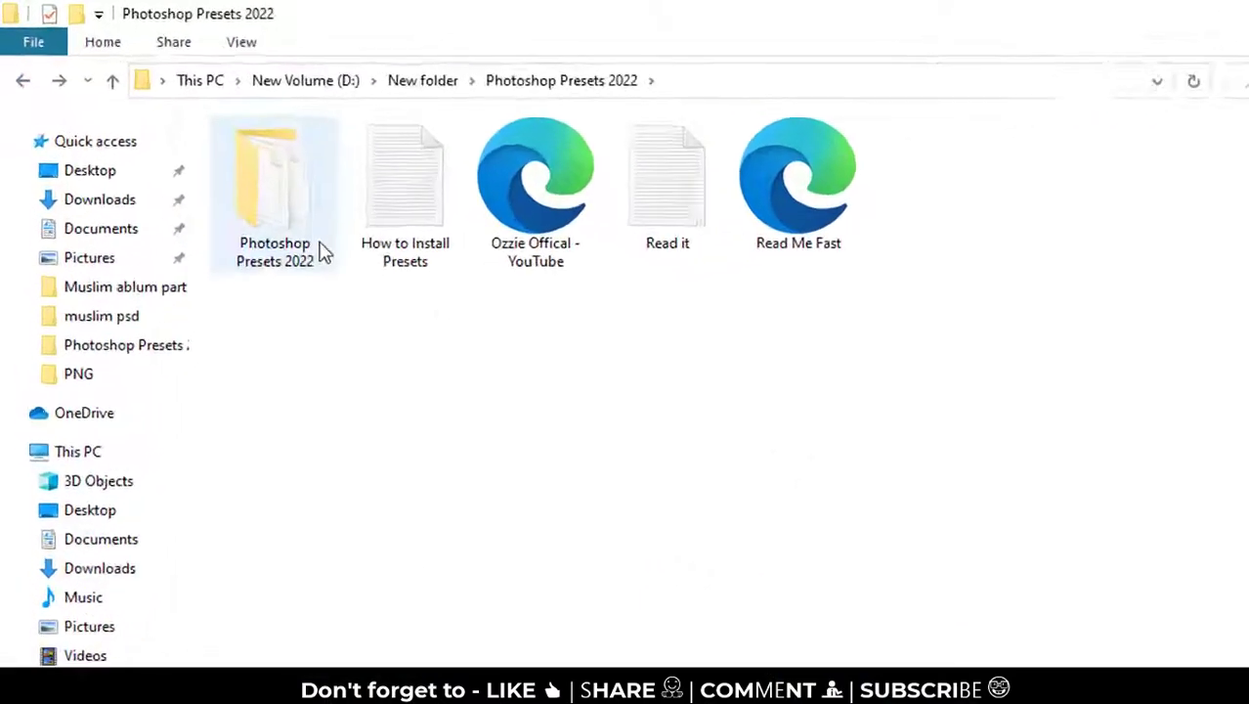
pyautogui.click(514, 336)
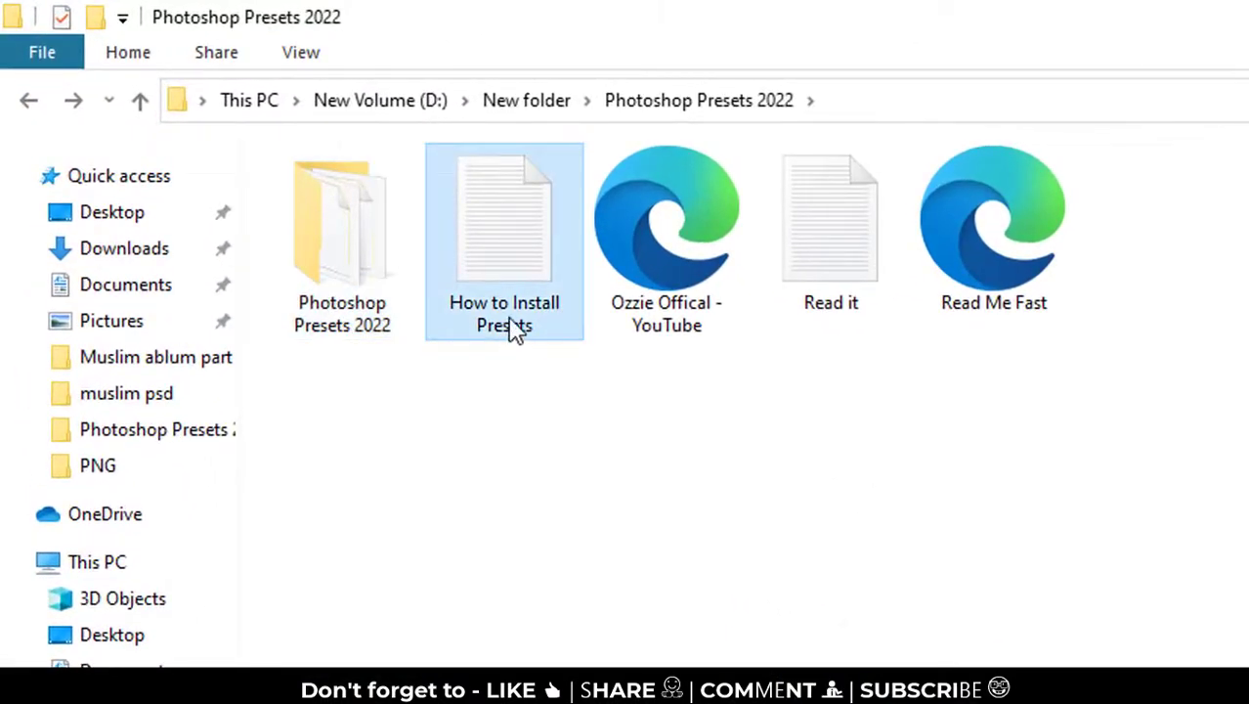
# Read How to Install Presets in Notepad, highlighting the unzip step and both CameraRaw Settings paths, then close it.
pyautogui.doubleClick(536, 327)
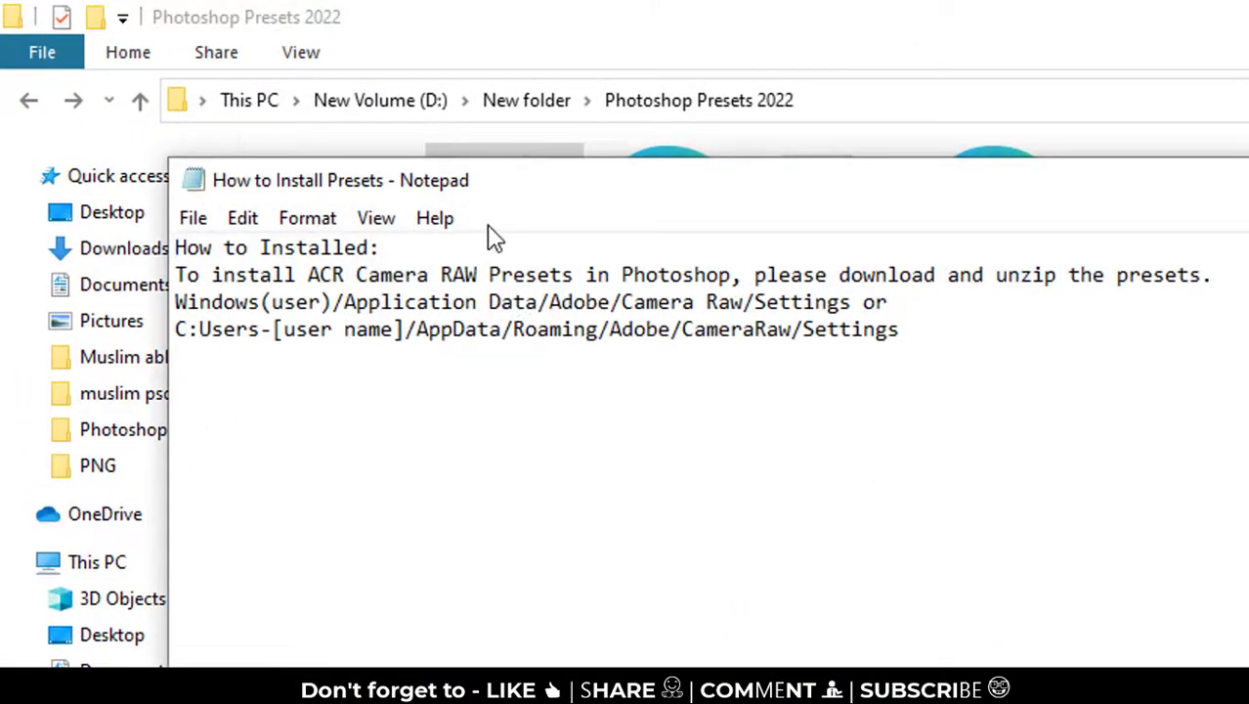
pyautogui.moveTo(411, 246); pyautogui.dragTo(84, 244)
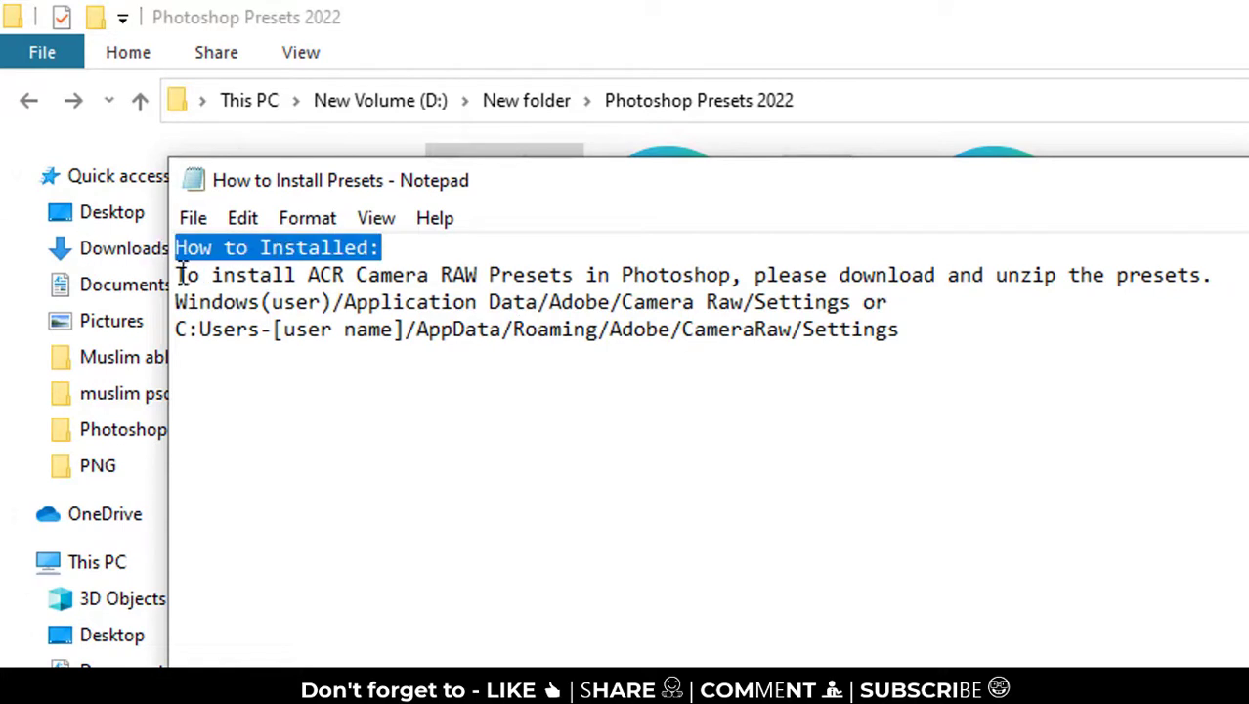
pyautogui.moveTo(172, 274); pyautogui.dragTo(1244, 266)
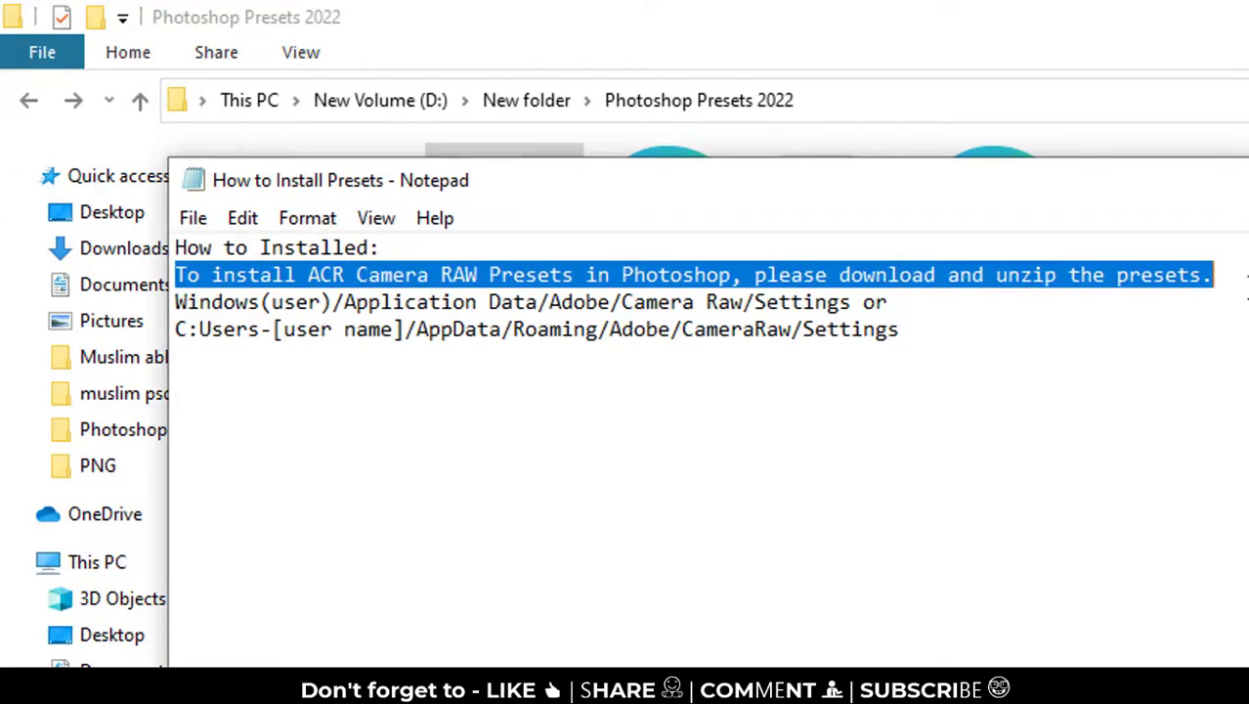
pyautogui.moveTo(923, 301); pyautogui.dragTo(249, 299)
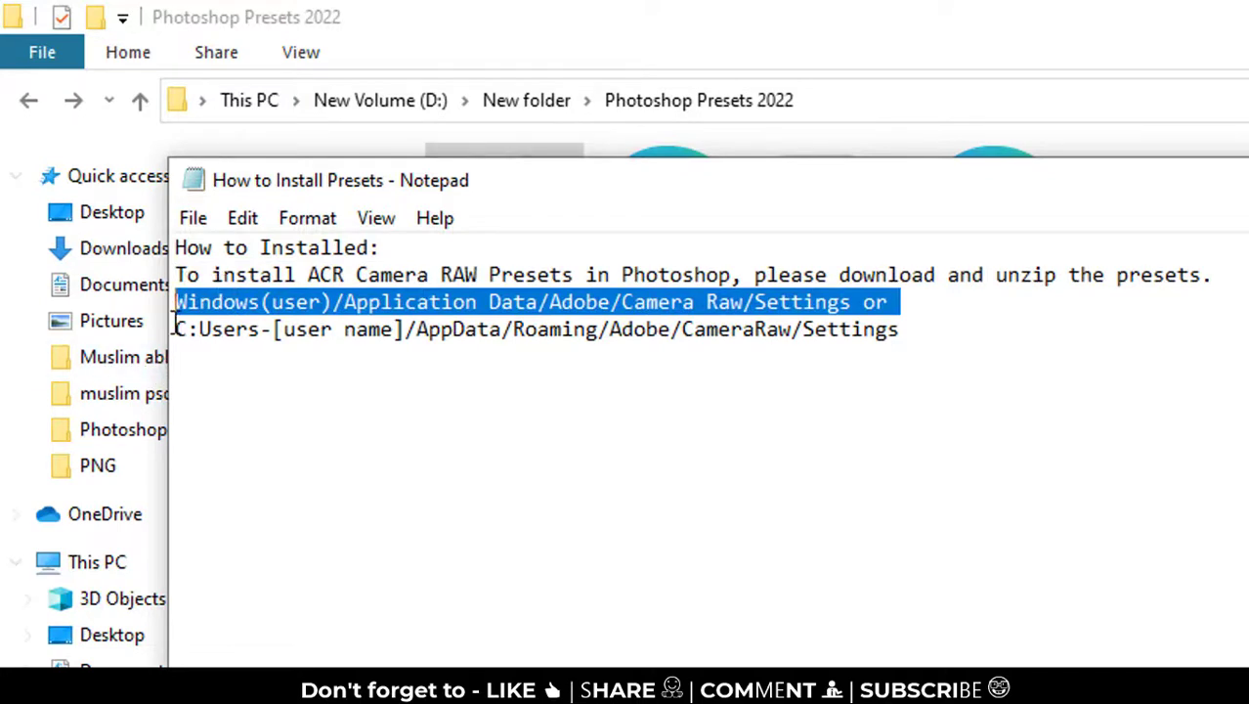
pyautogui.moveTo(174, 327); pyautogui.dragTo(999, 335)
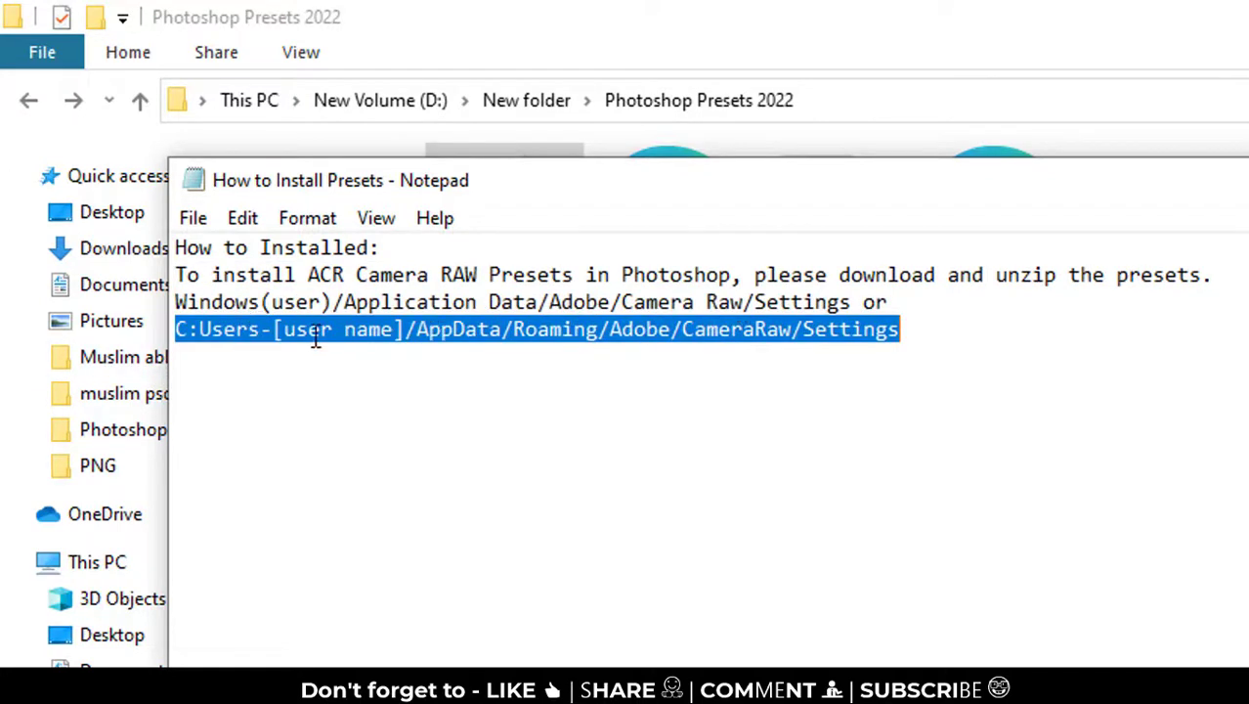
pyautogui.hotkey('alt', 'F4')
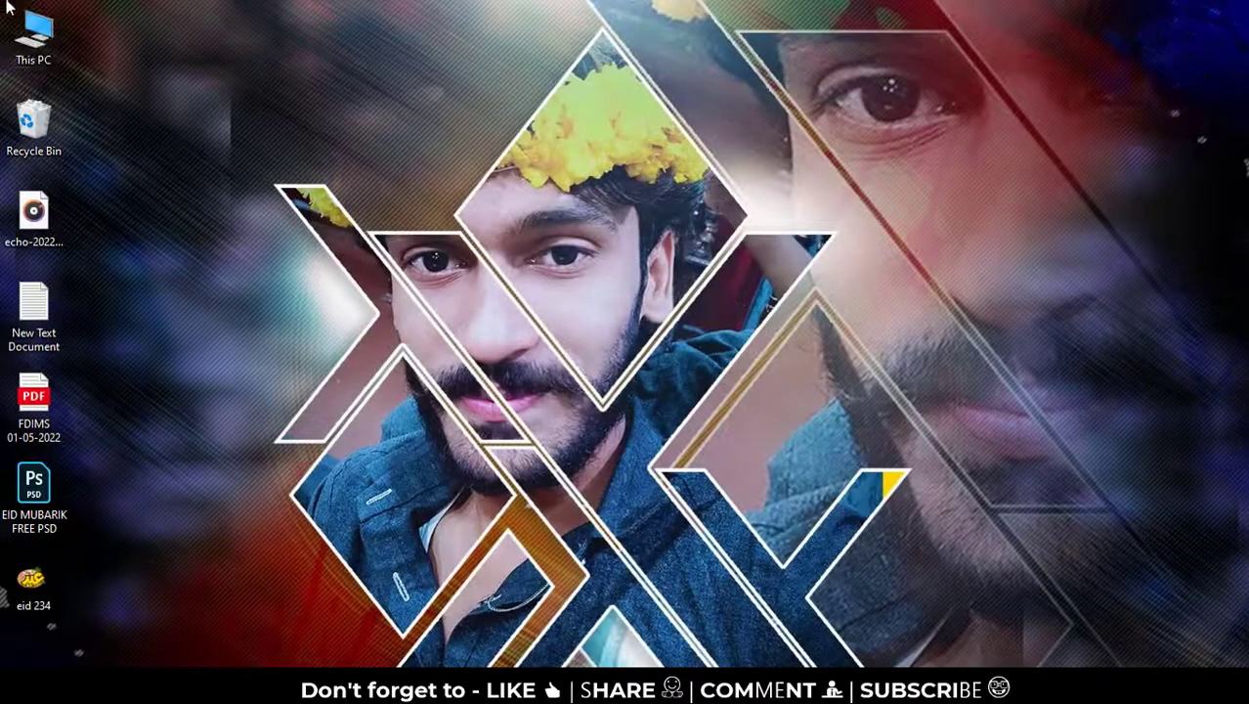
# View the empty AppData\Roaming\Adobe\CameraRaw\Settings folder, then return to the Photoshop Presets 2022 window.
pyautogui.doubleClick(33, 38)
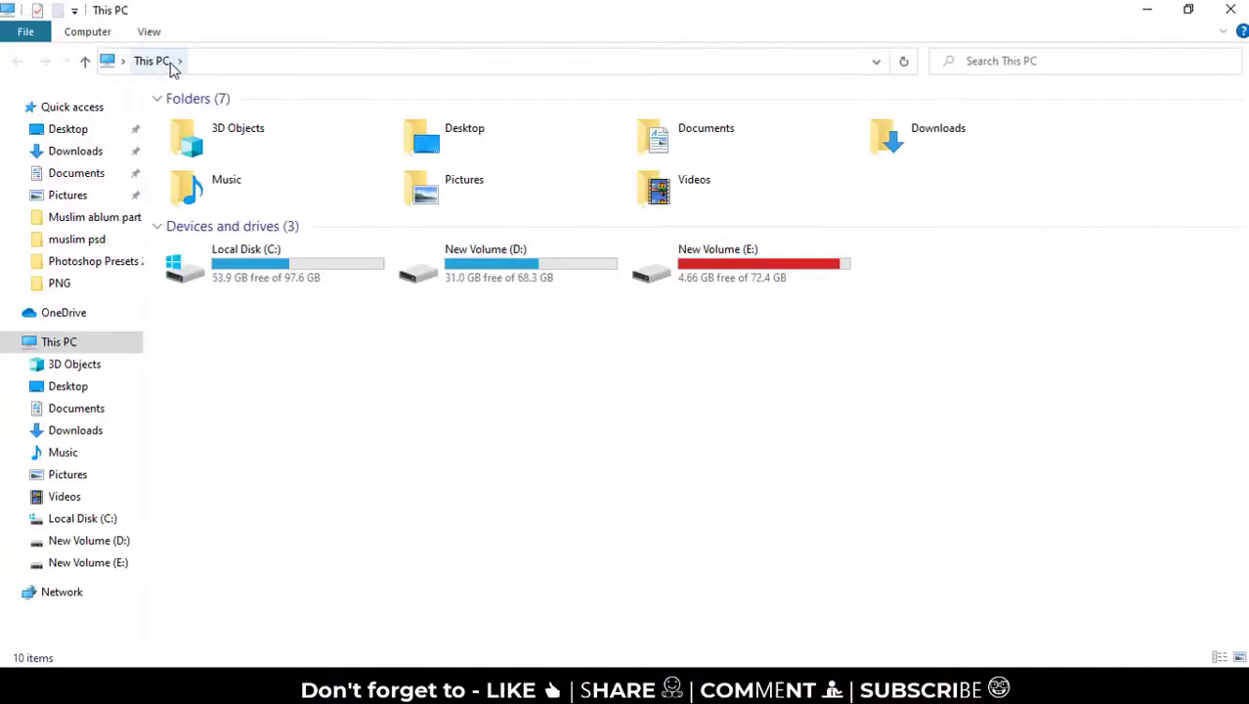
pyautogui.rightClick(172, 68)
pyautogui.click(224, 117)
pyautogui.rightClick(184, 58)
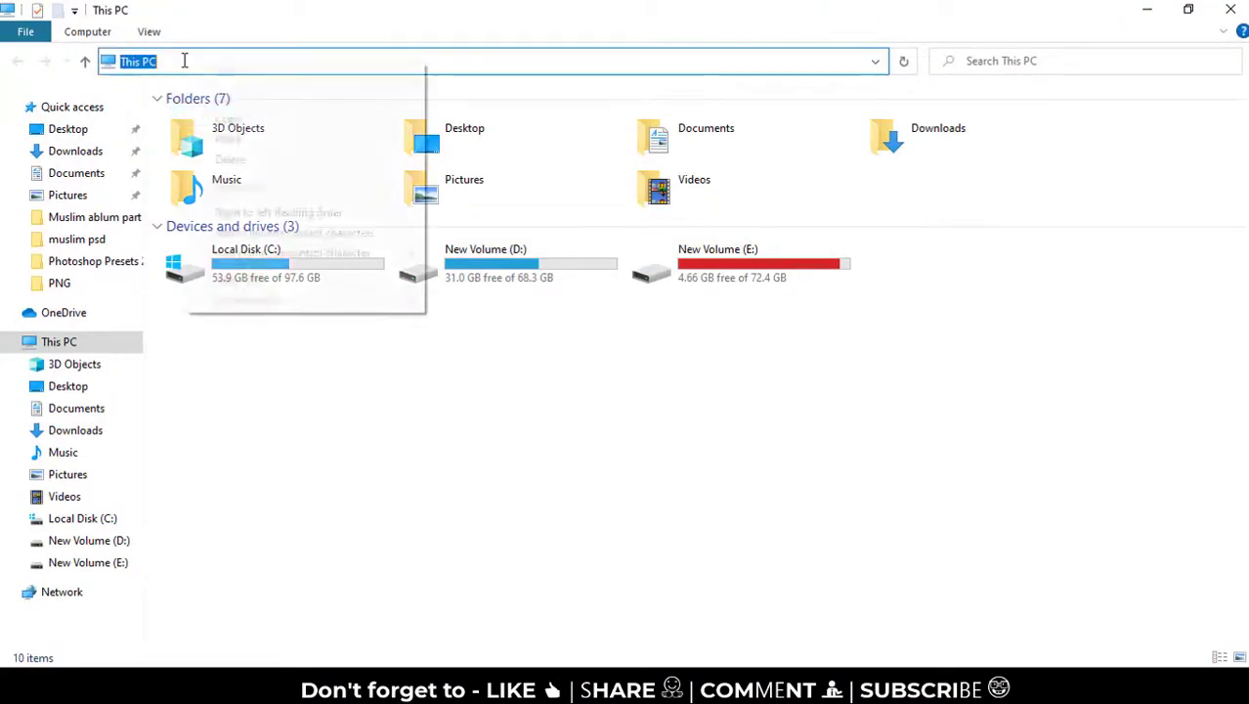
pyautogui.click(275, 140)
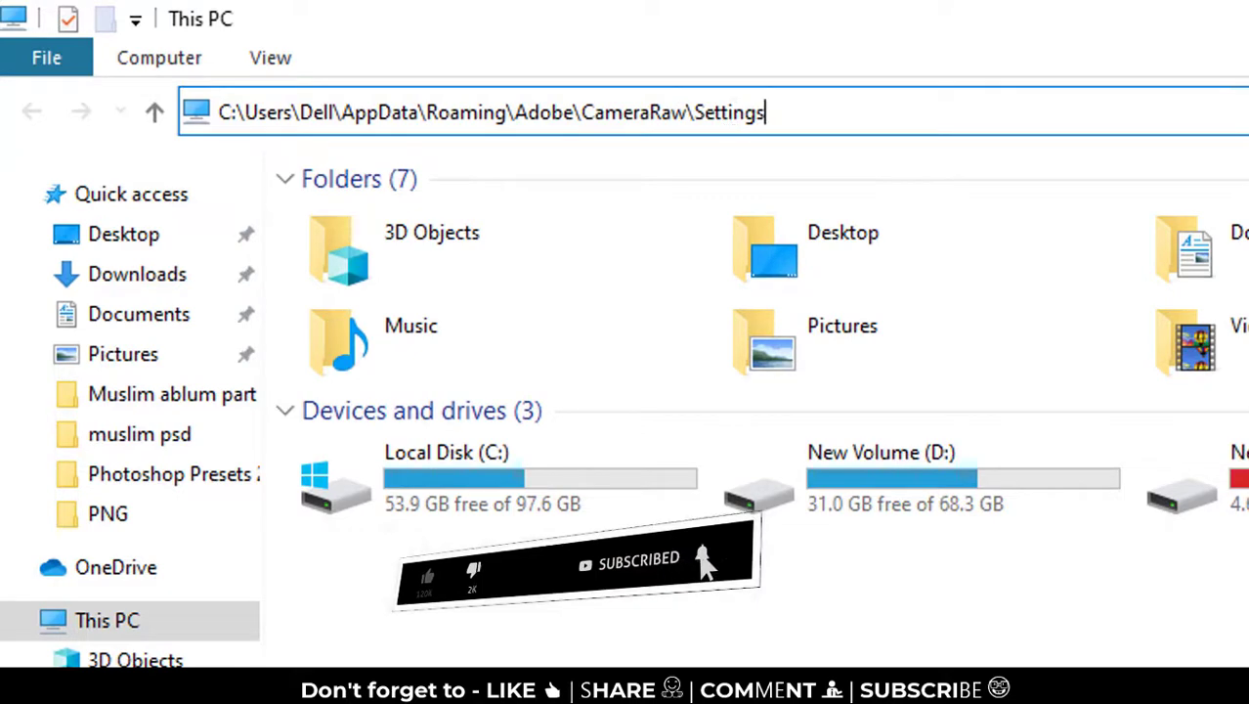
pyautogui.press('Return')
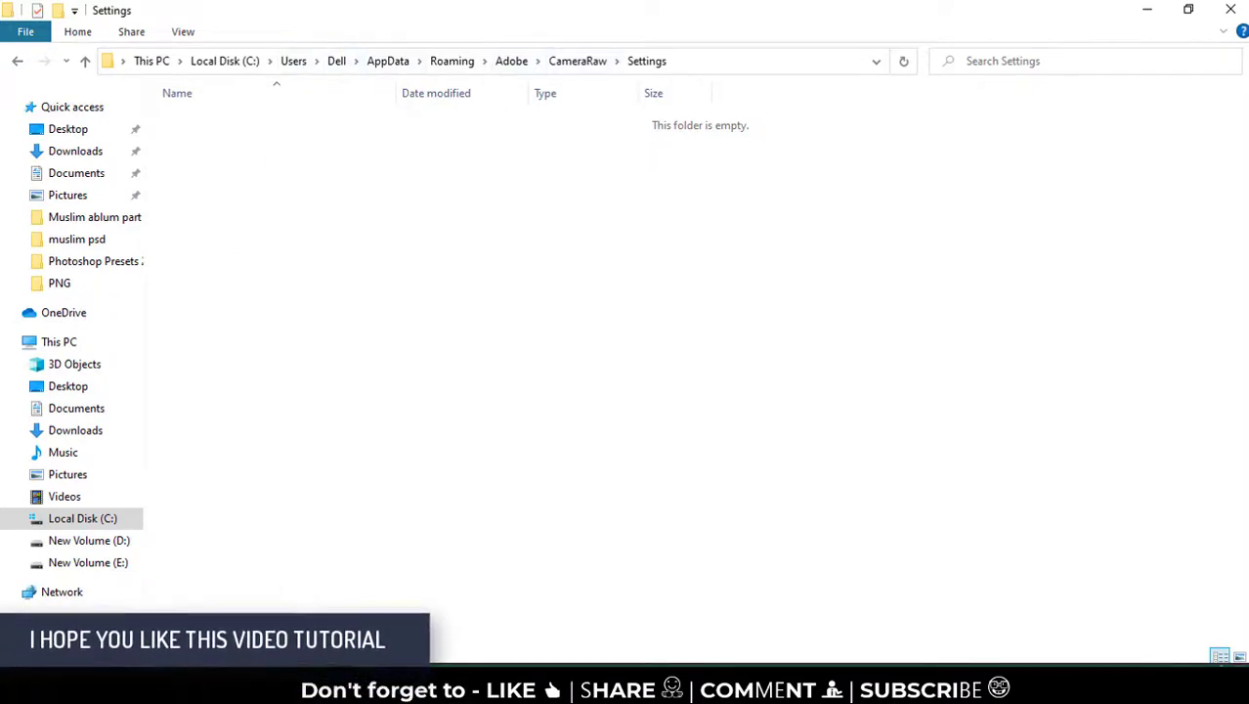
pyautogui.click(147, 576)
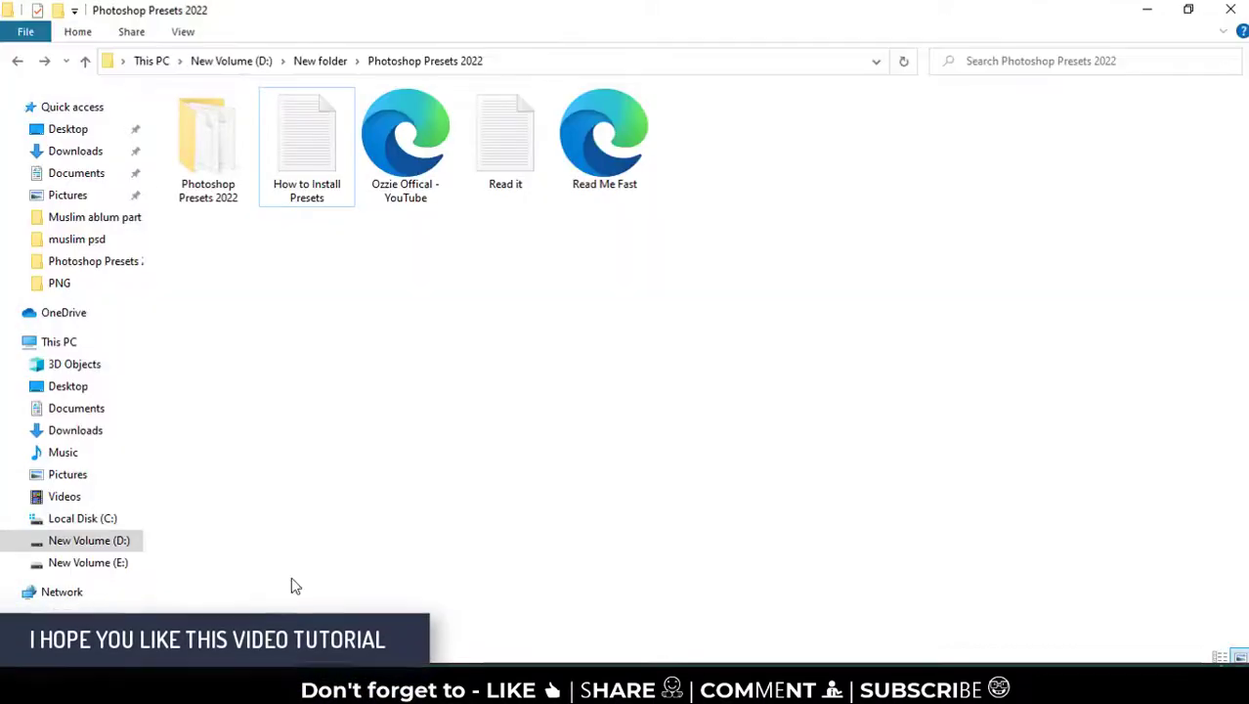
# Copy all 34 preset files from the inner Photoshop Presets 2022 folder.
pyautogui.doubleClick(220, 161)
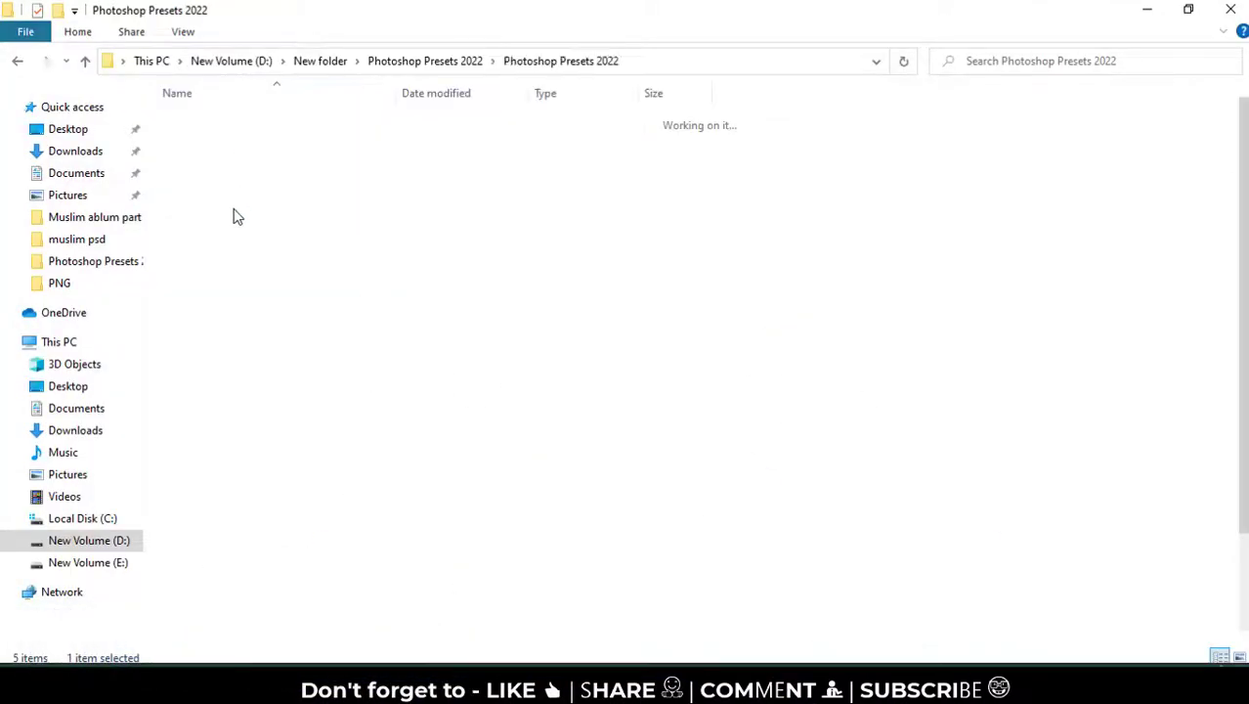
pyautogui.hotkey('ctrl', 'a')
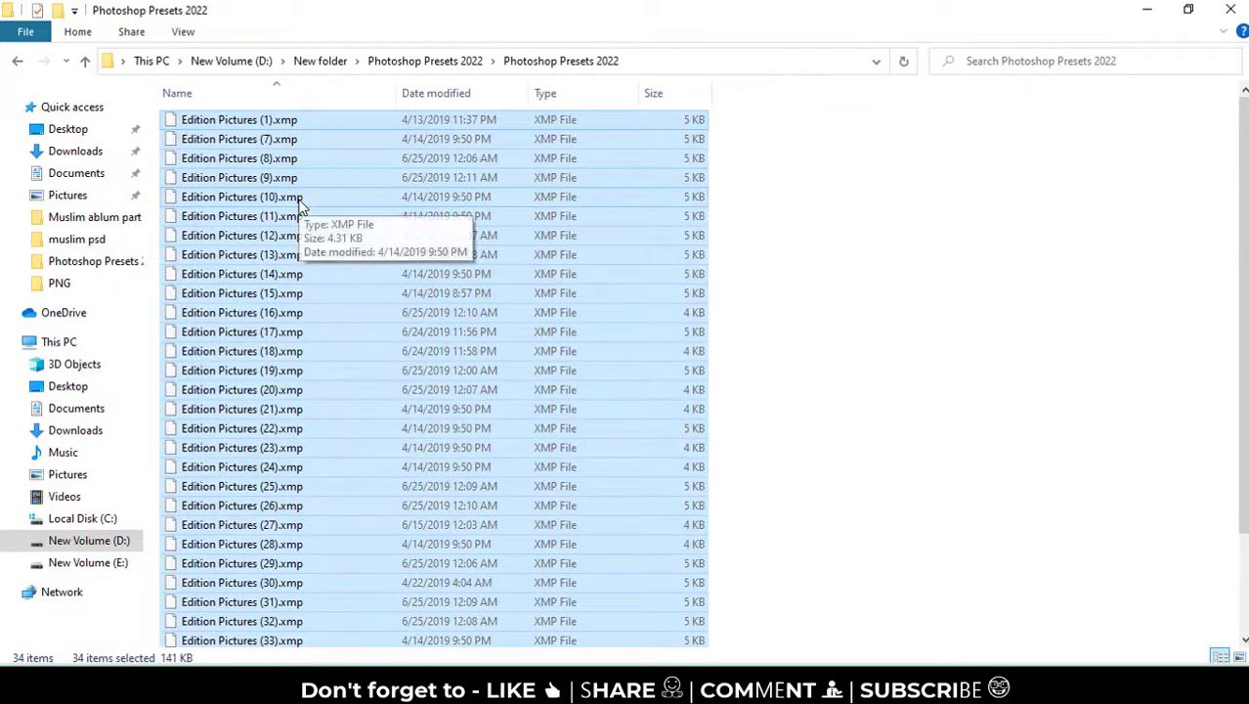
pyautogui.rightClick(302, 199)
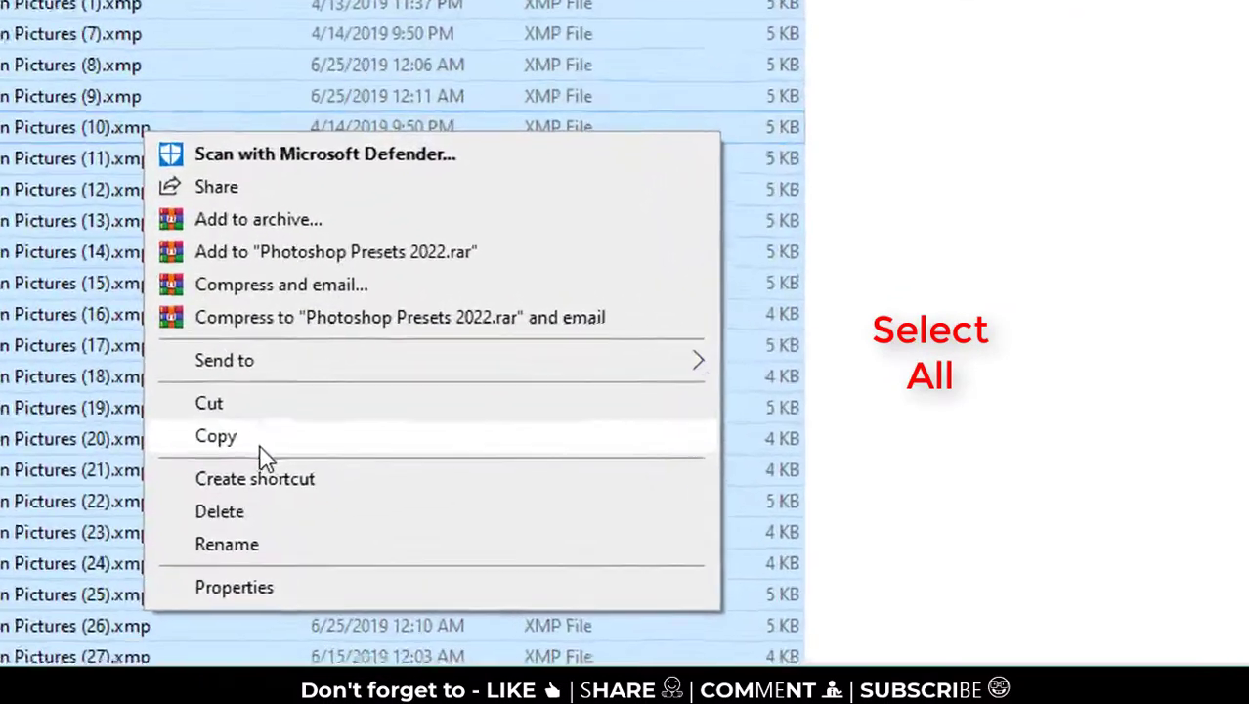
pyautogui.click(266, 460)
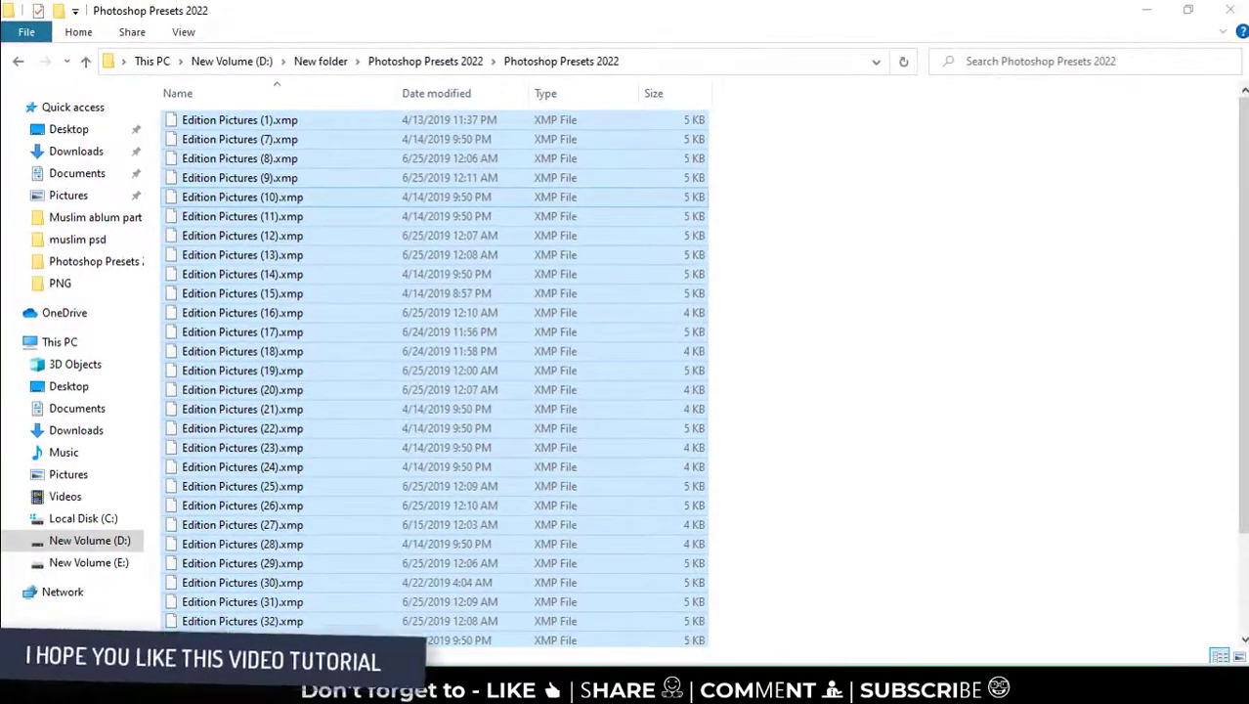
# Paste the 34 Edition Pictures .xmp presets into the CameraRaw Settings folder.
pyautogui.click(341, 595)
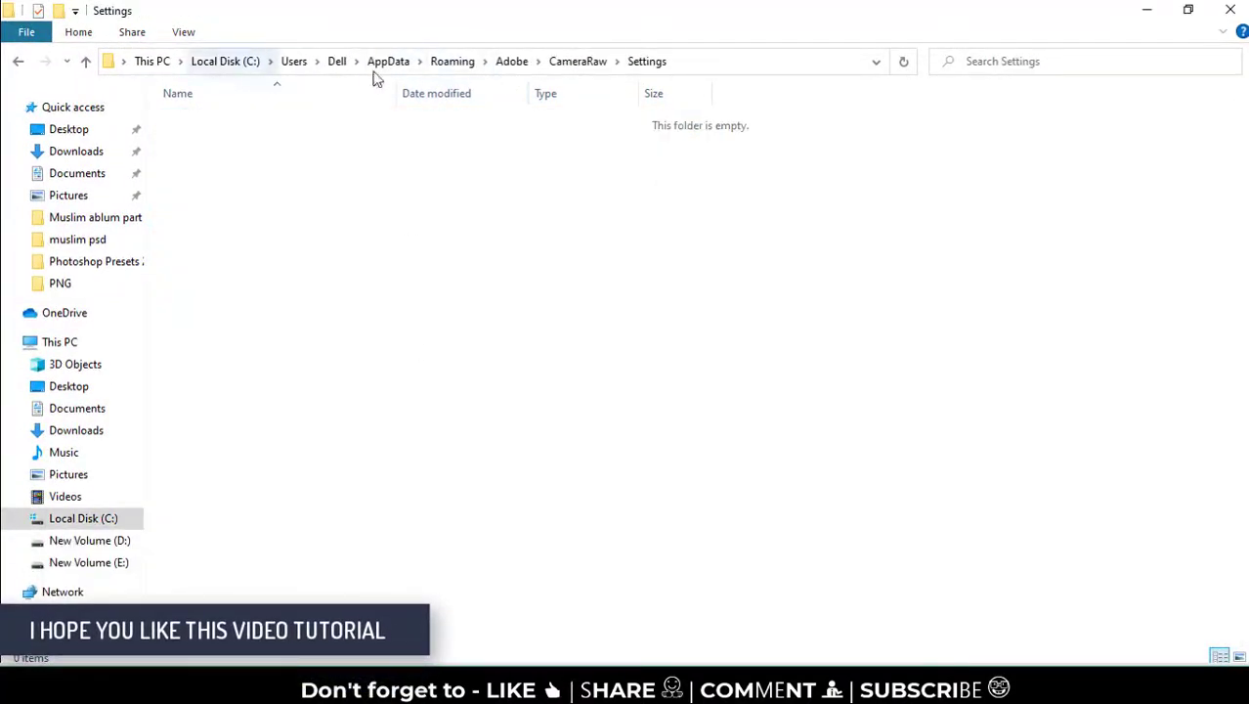
pyautogui.rightClick(352, 187)
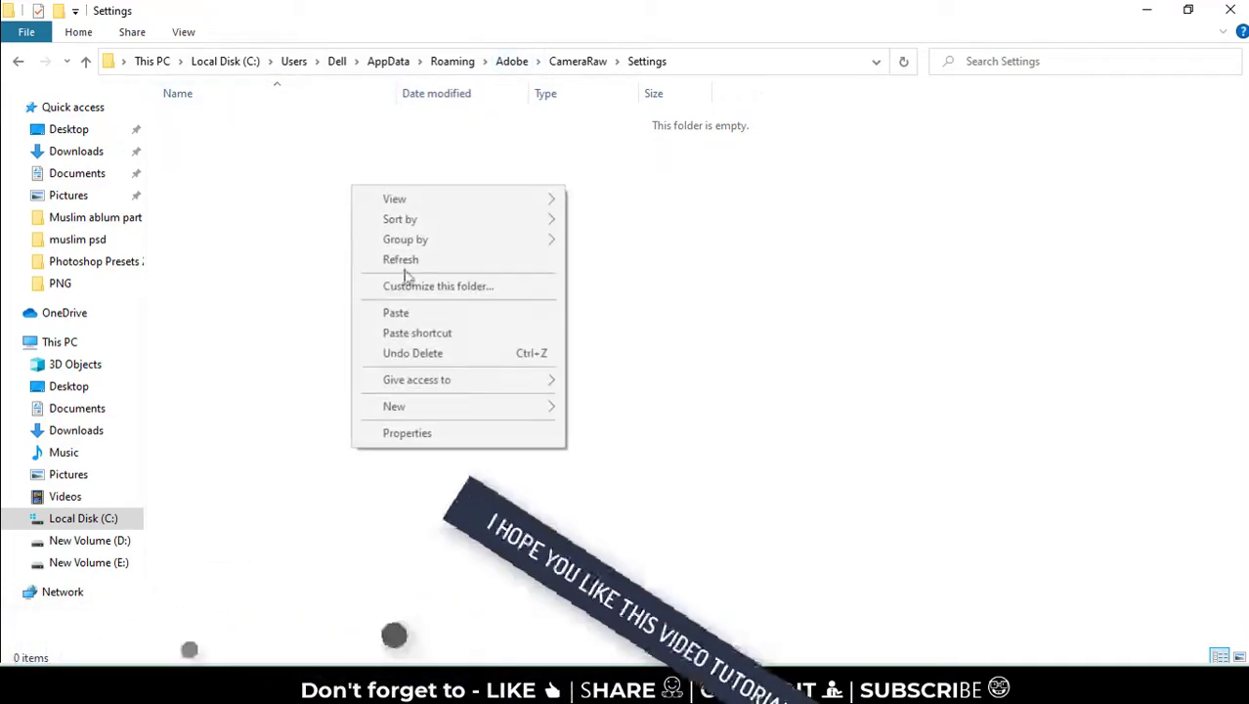
pyautogui.click(510, 319)
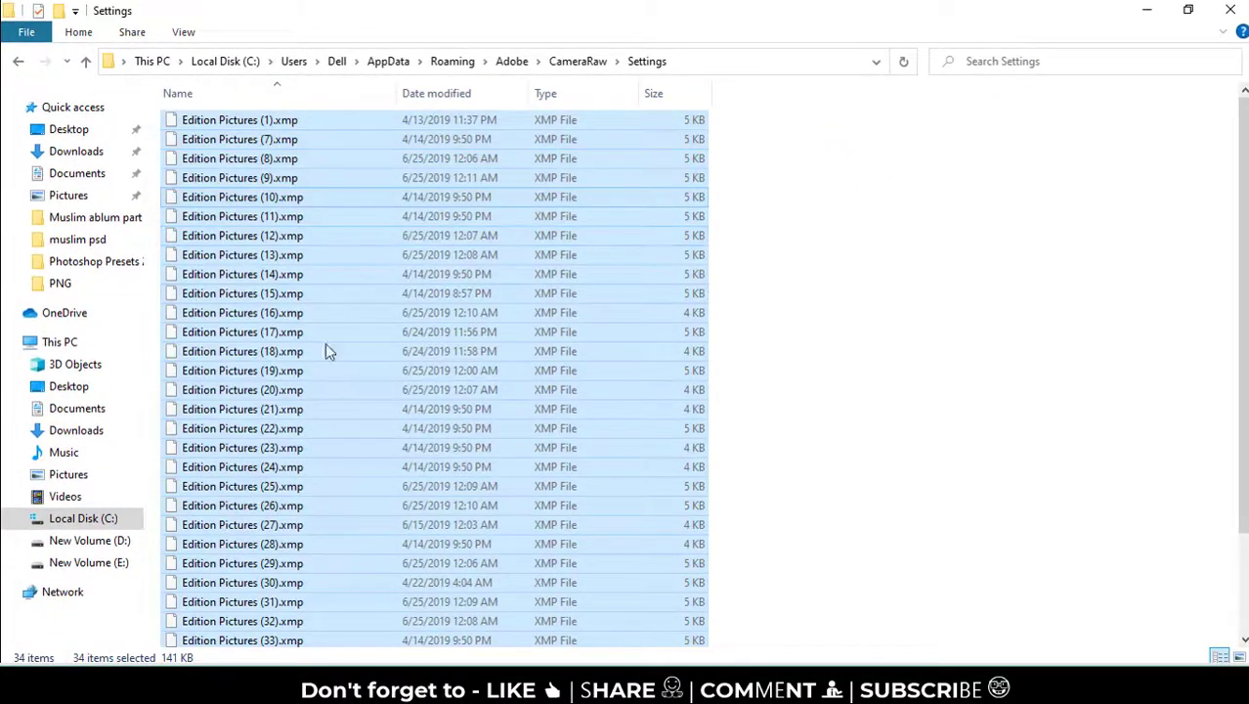
pyautogui.scroll(-2, 324, 344)
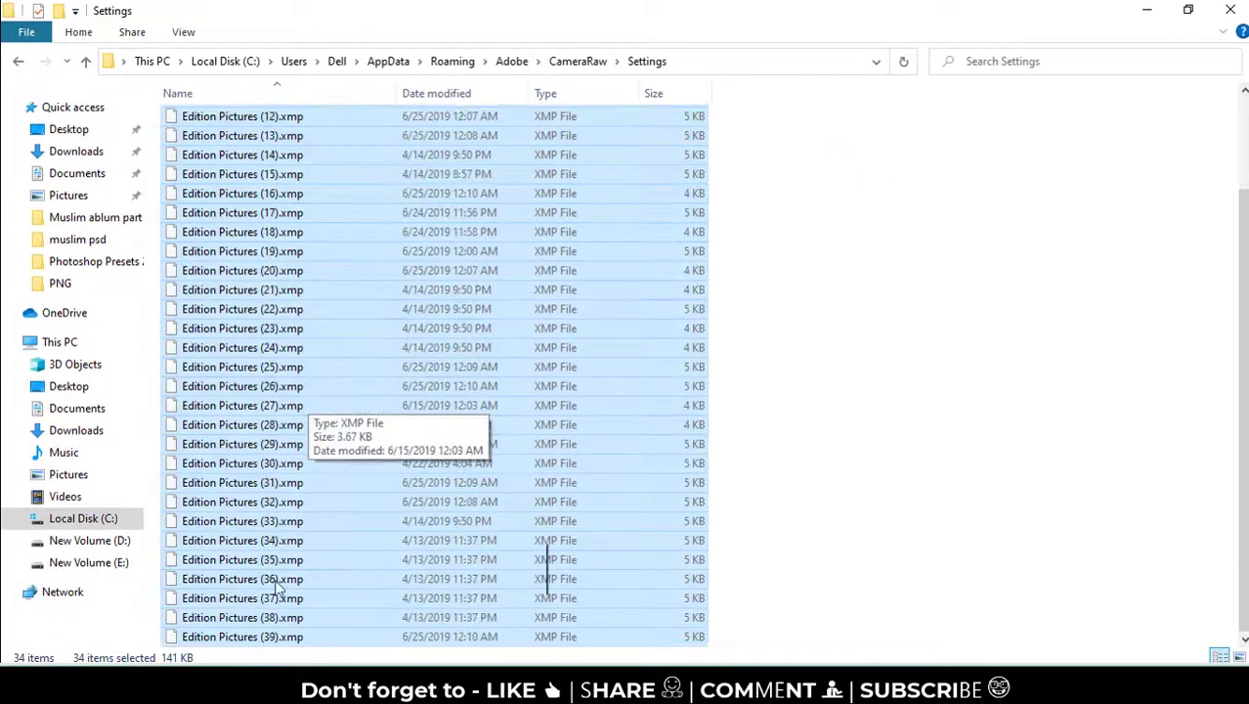
pyautogui.scroll(2, 306, 387)
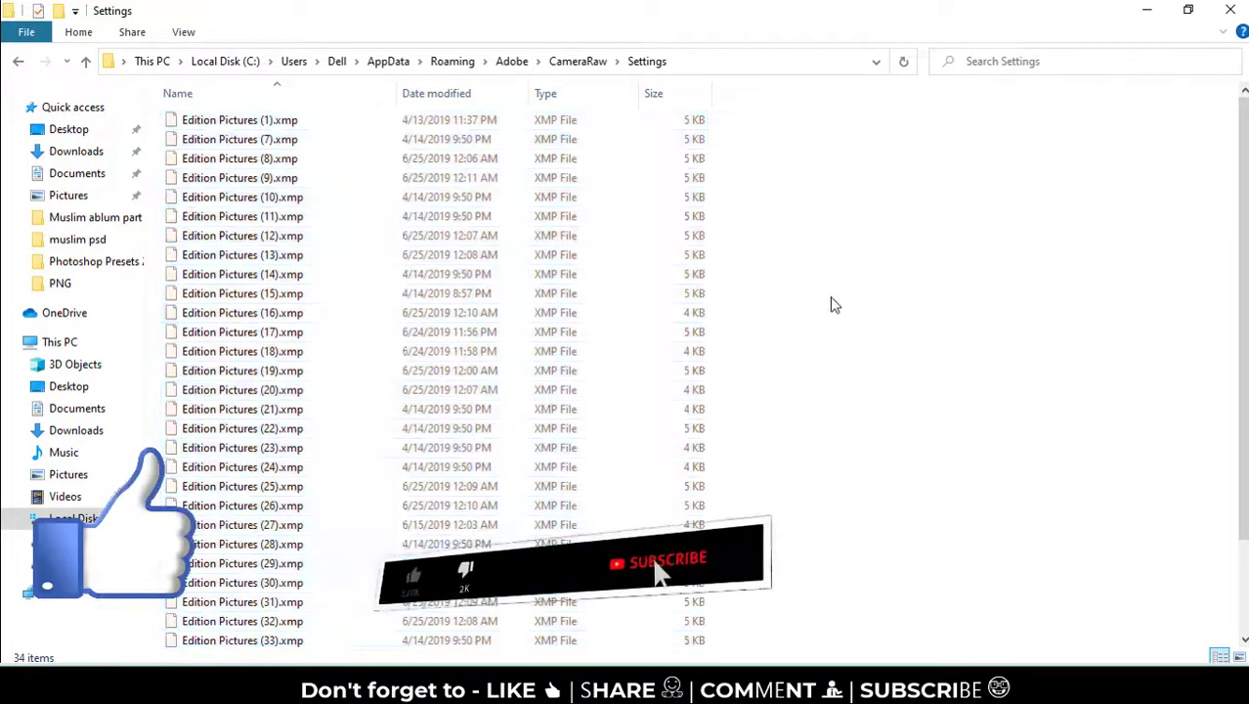
pyautogui.click(829, 300)
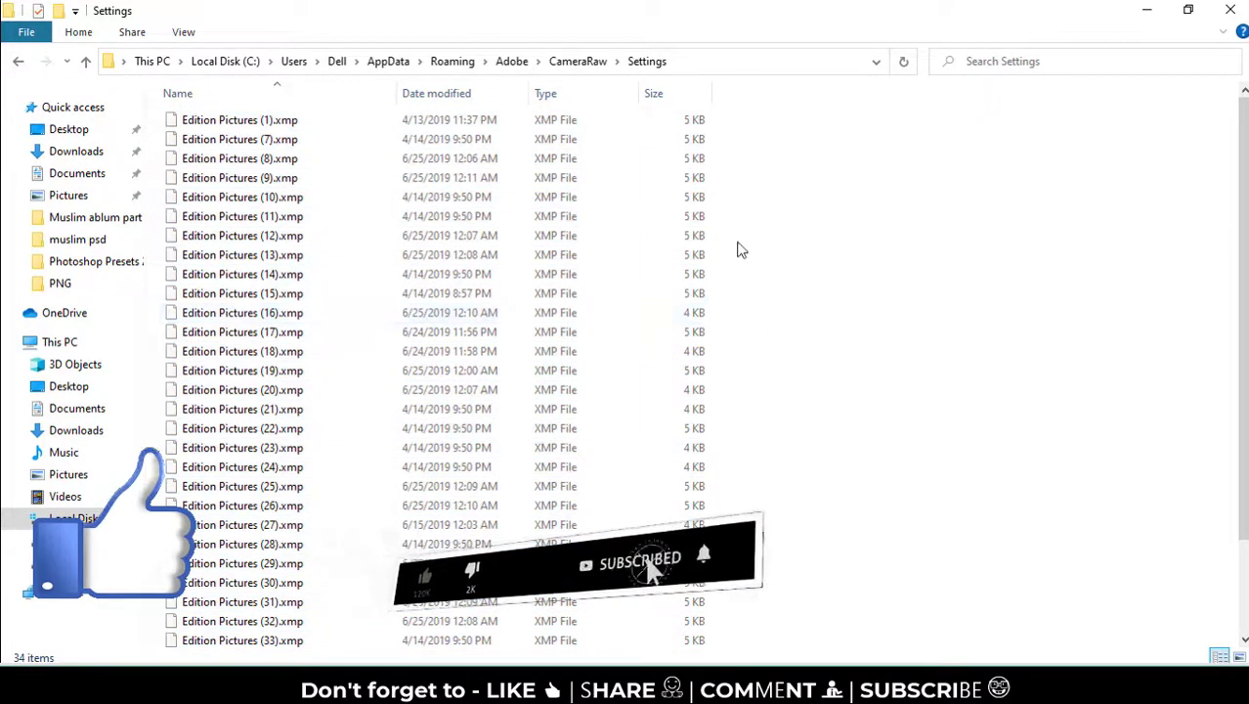
# Close the Settings window, return the presets window to its parent folder, minimize it, and refresh the desktop.
pyautogui.click(1229, 10)
pyautogui.click(1104, 128)
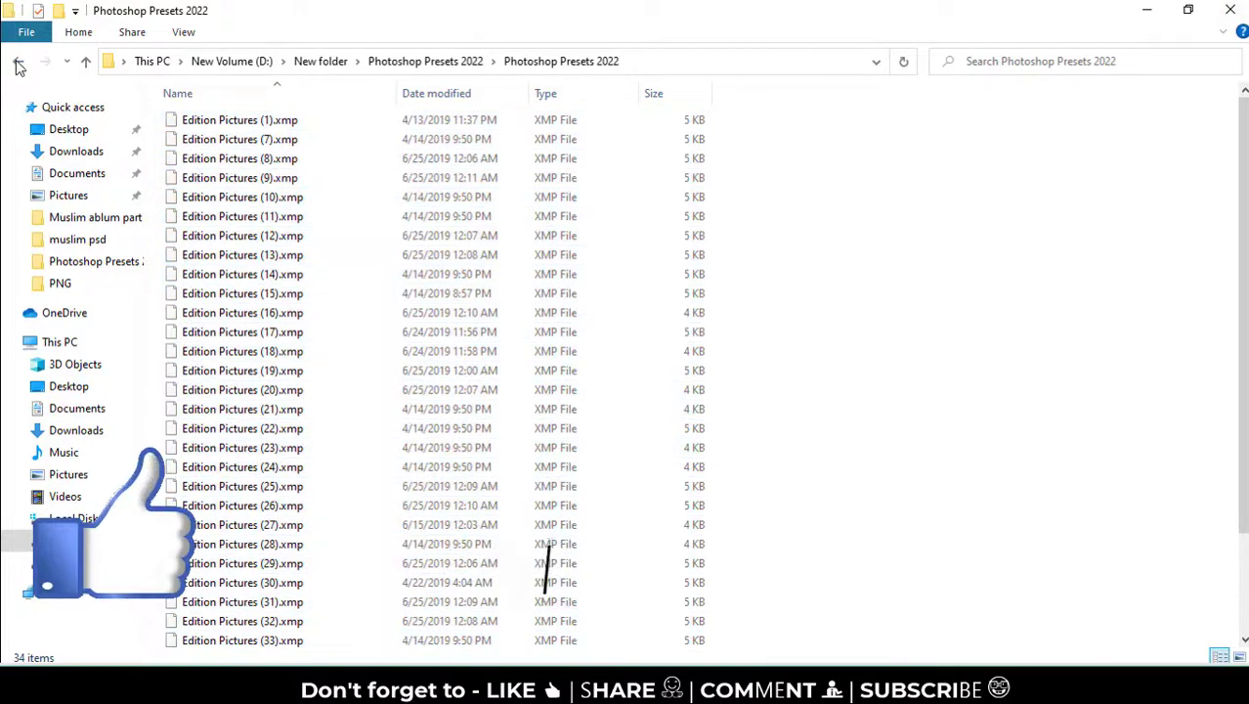
pyautogui.press('BackSpace')
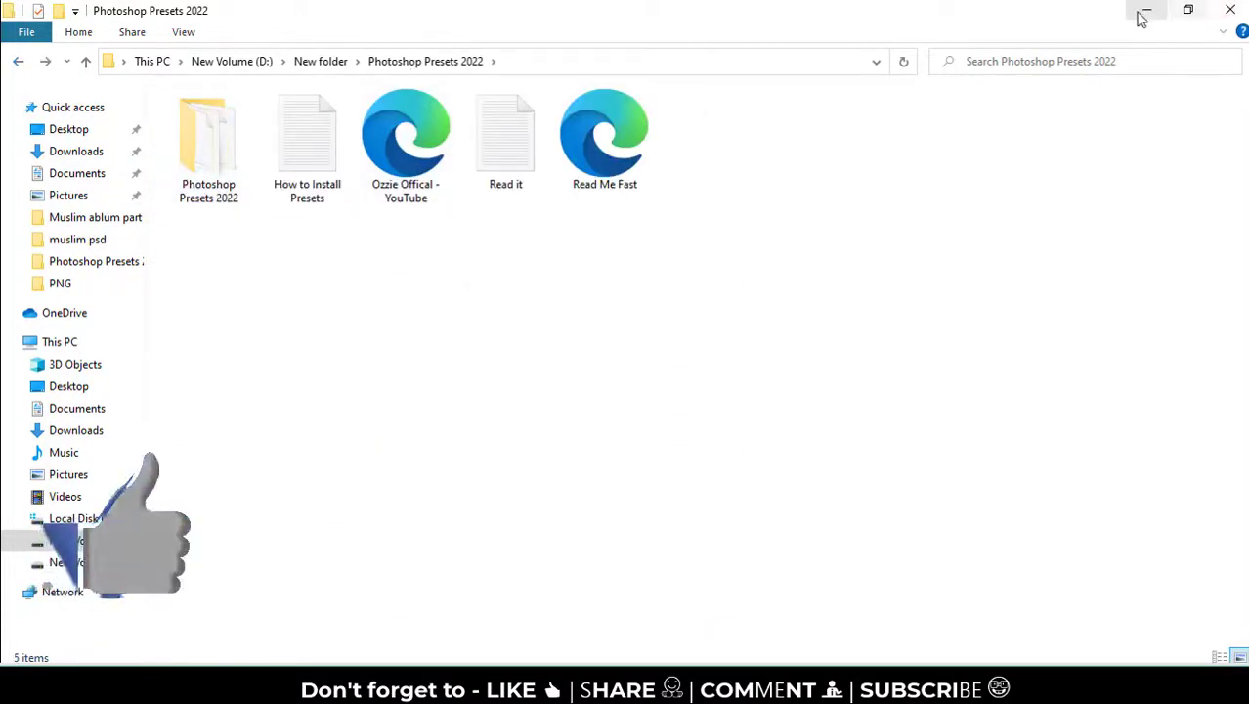
pyautogui.click(1141, 18)
pyautogui.rightClick(323, 175)
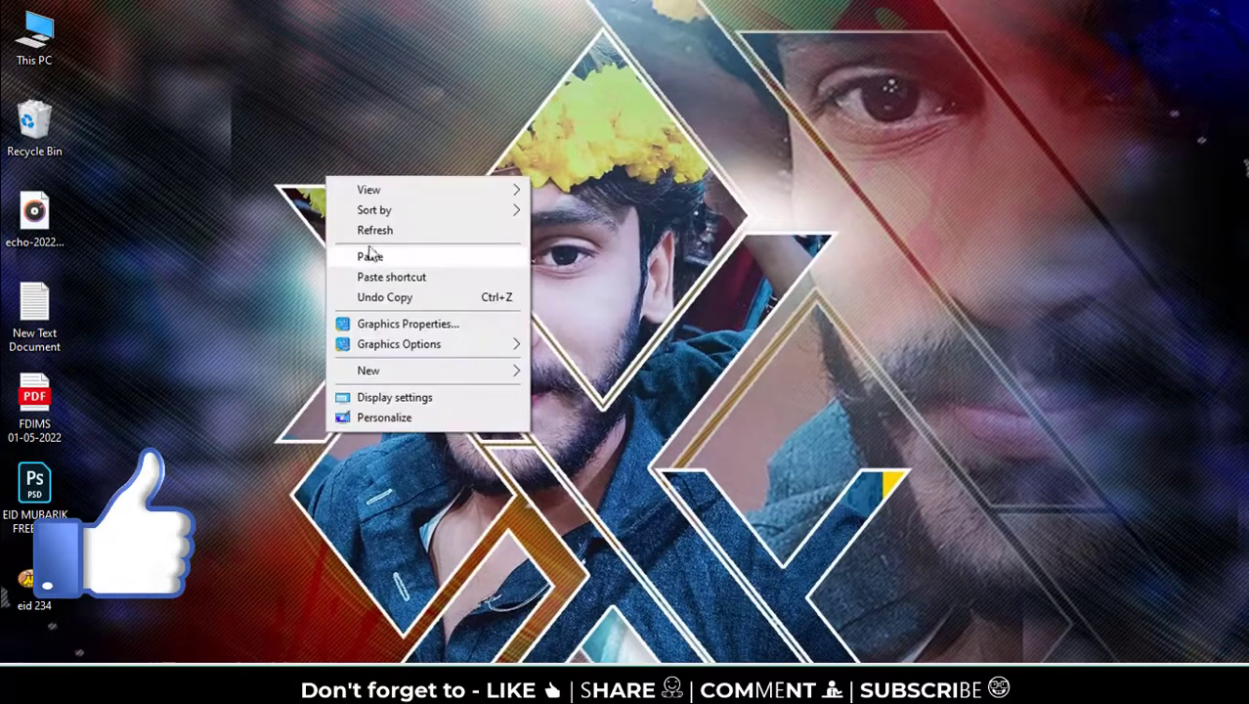
pyautogui.click(366, 229)
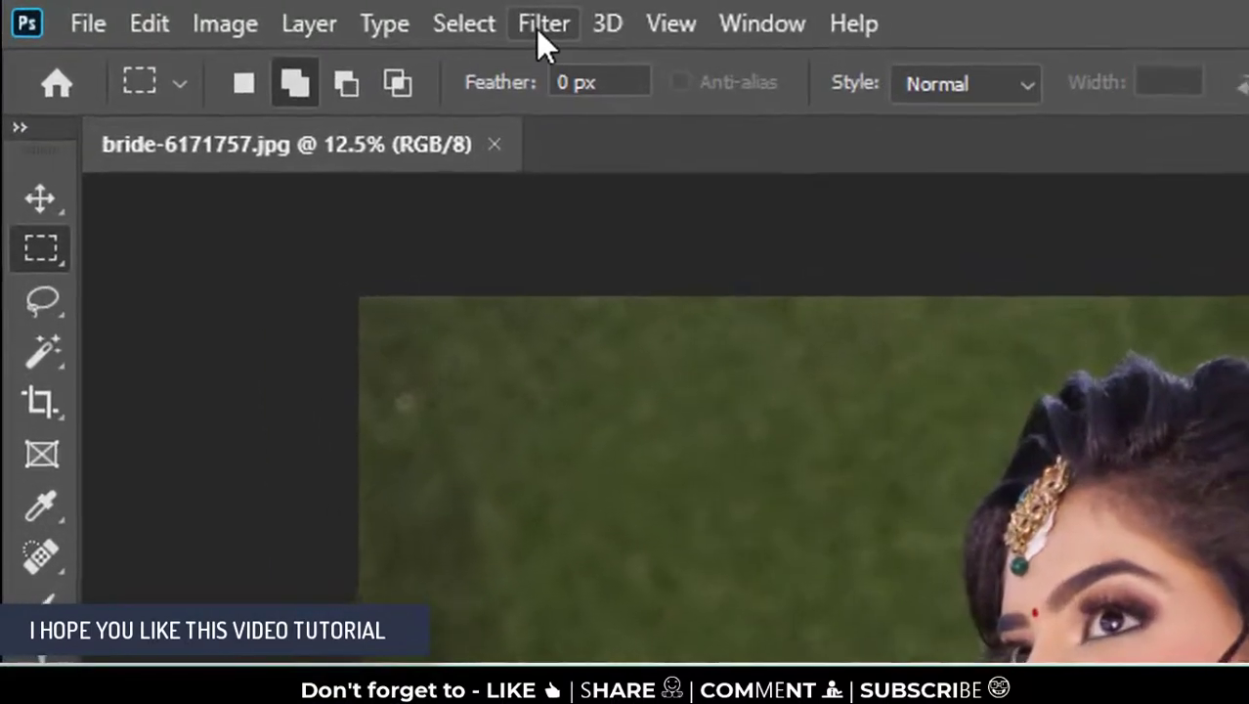
# Open the bride photo in the Camera Raw Filter with side-by-side Before/After and apply Edition Pictures (1).
pyautogui.click(347, 14)
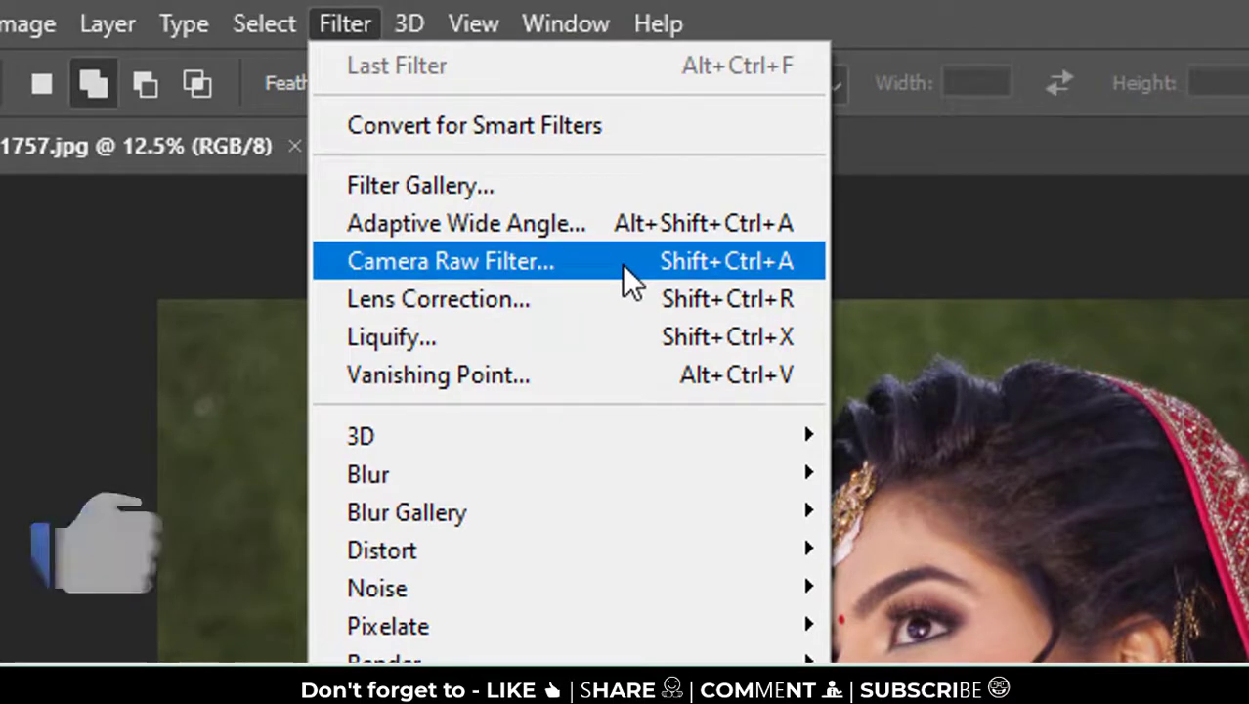
pyautogui.click(624, 264)
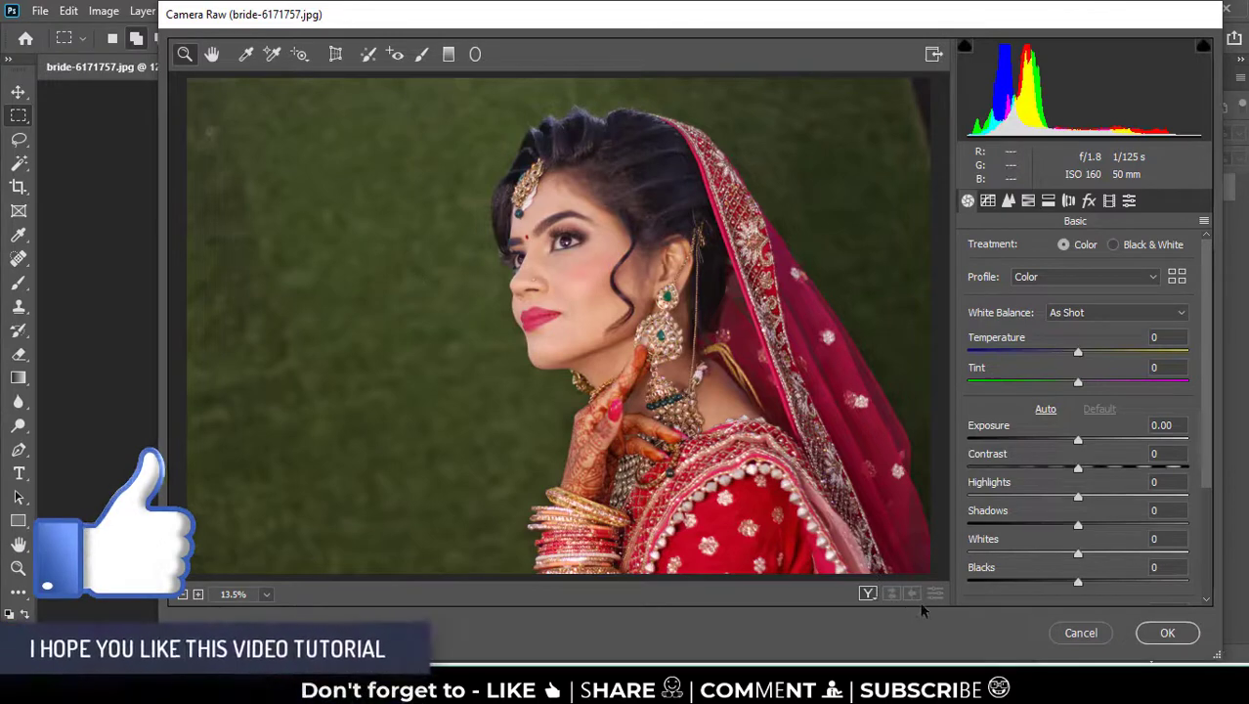
pyautogui.click(867, 593)
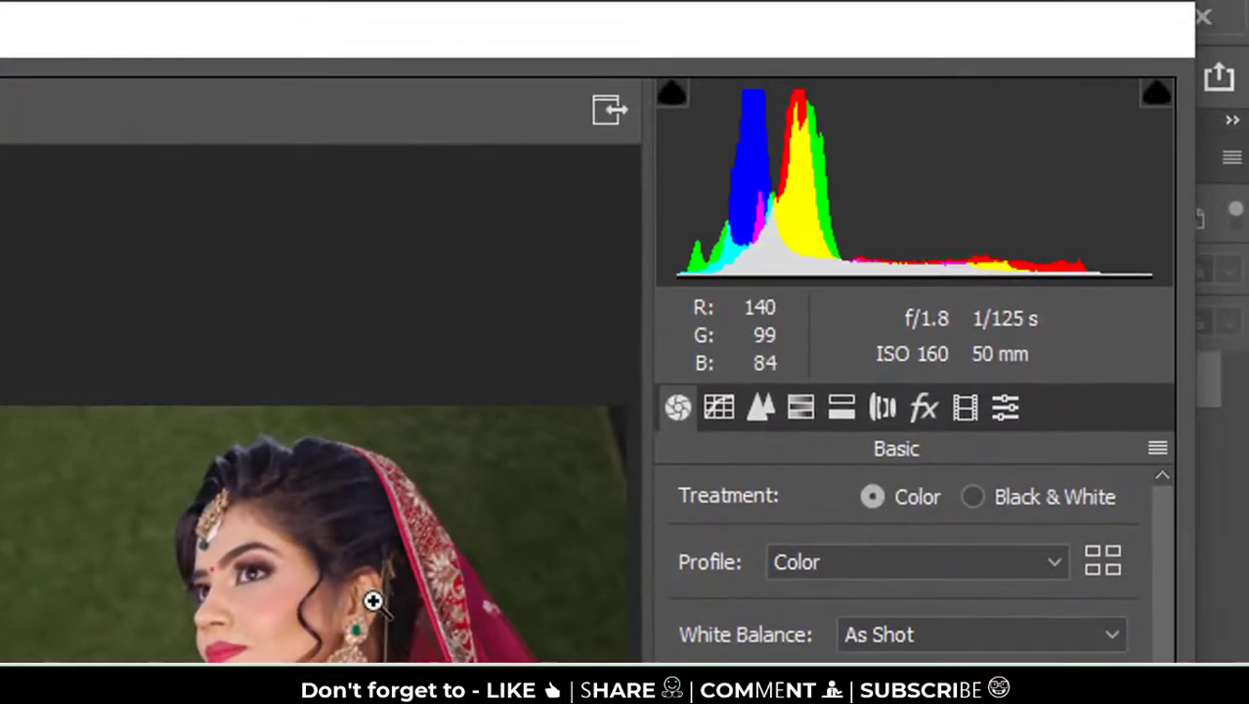
pyautogui.click(374, 600)
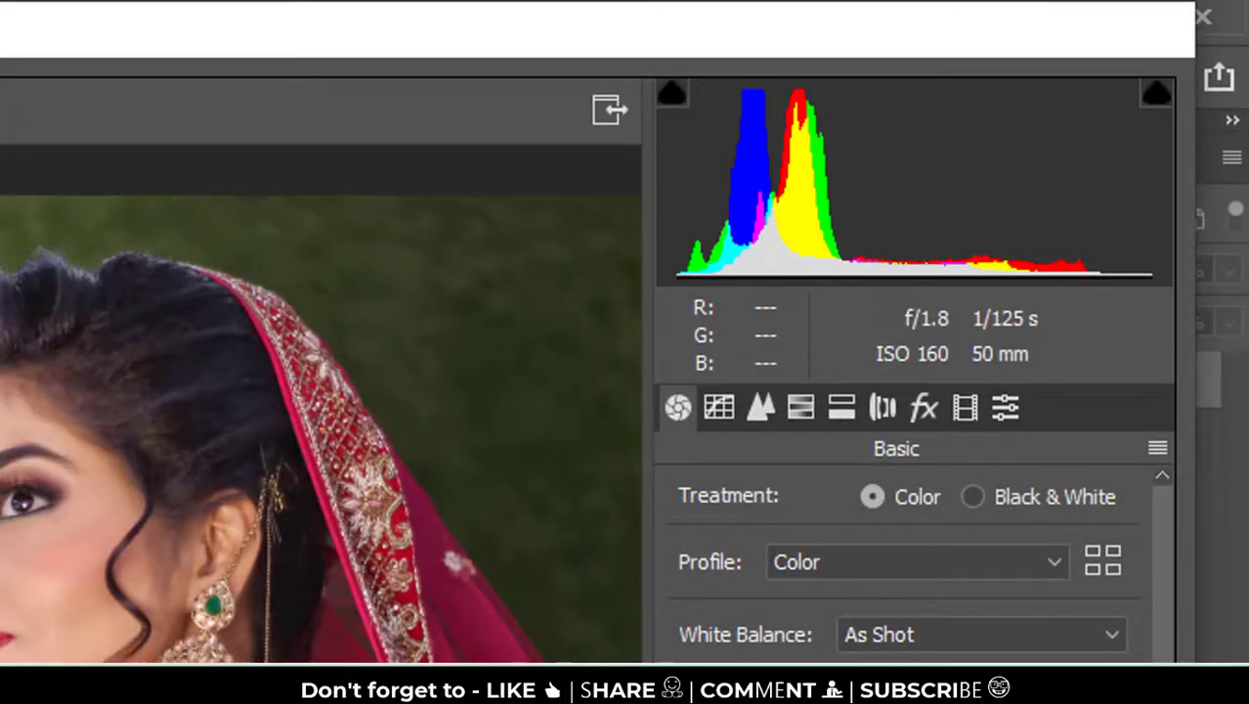
pyautogui.click(1007, 410)
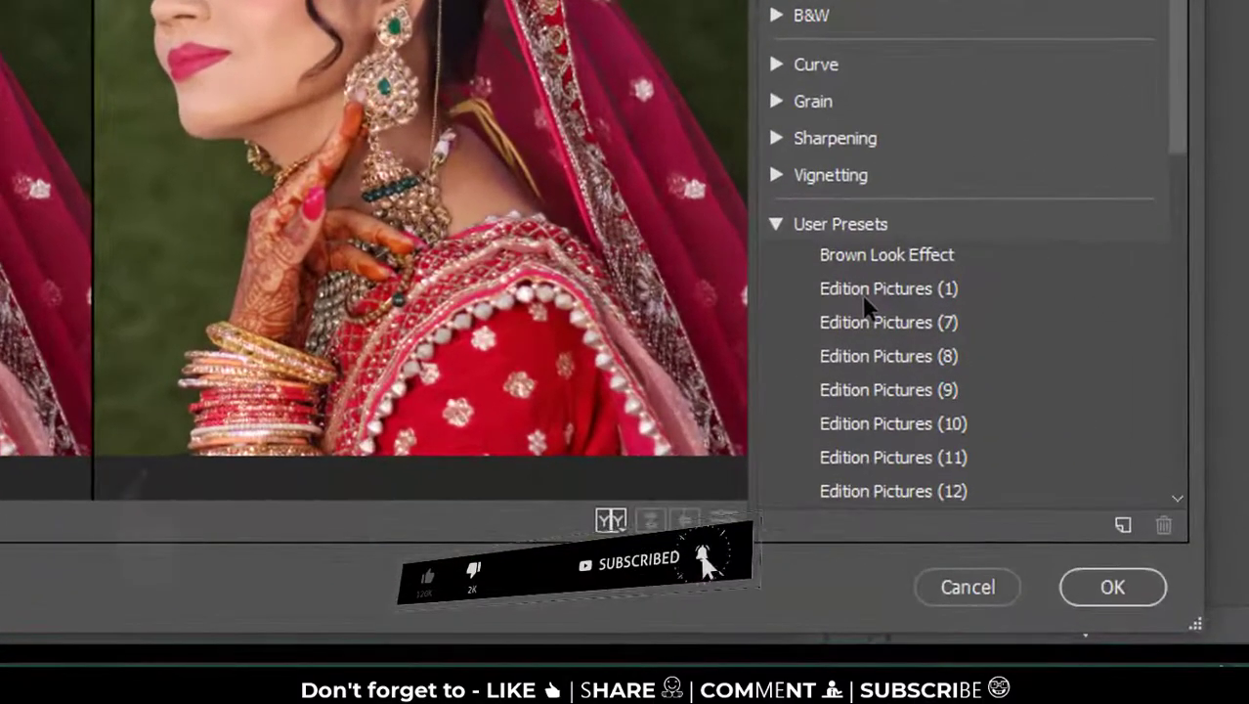
pyautogui.click(865, 290)
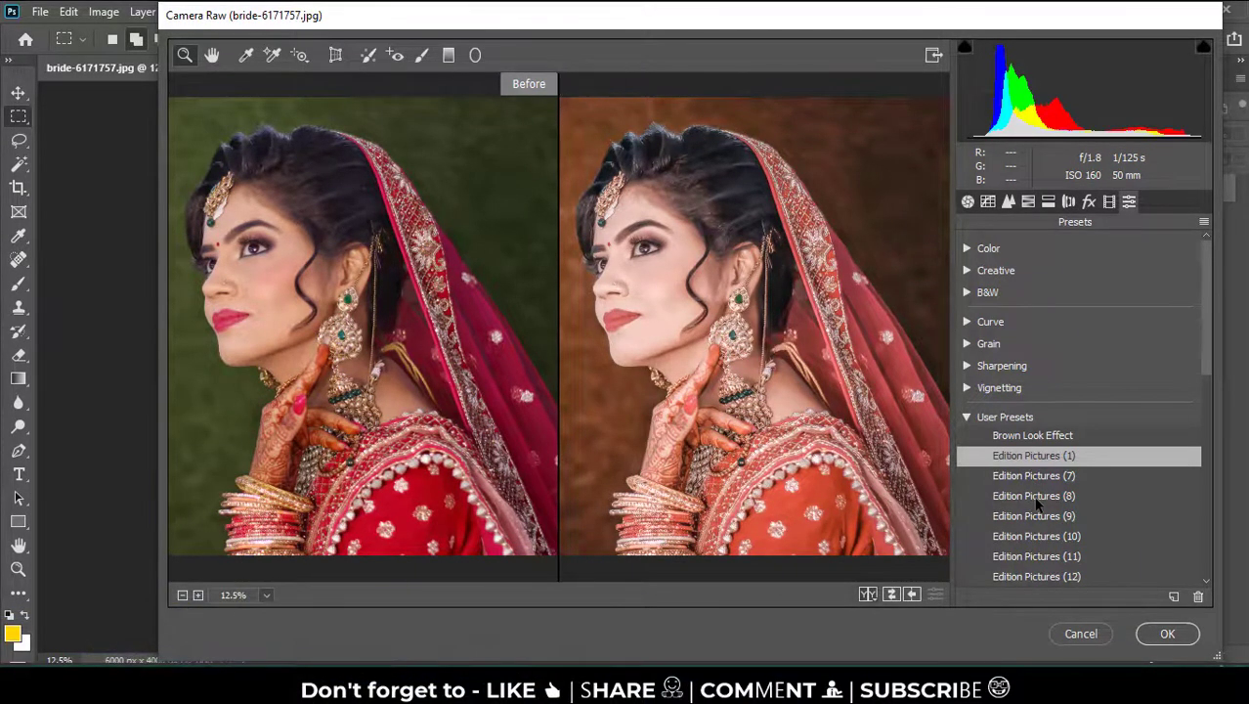
# Try the Edition Pictures (7) and (11) user presets on the bride photo.
pyautogui.press('Down')
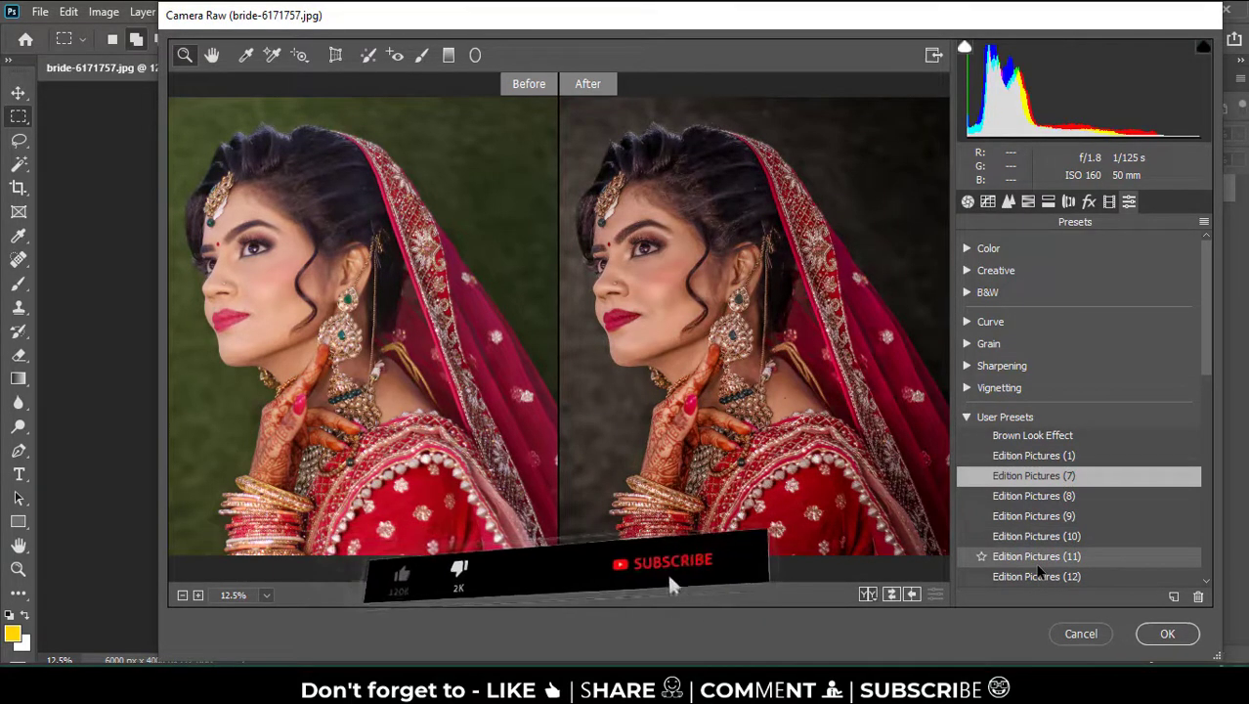
pyautogui.click(1038, 562)
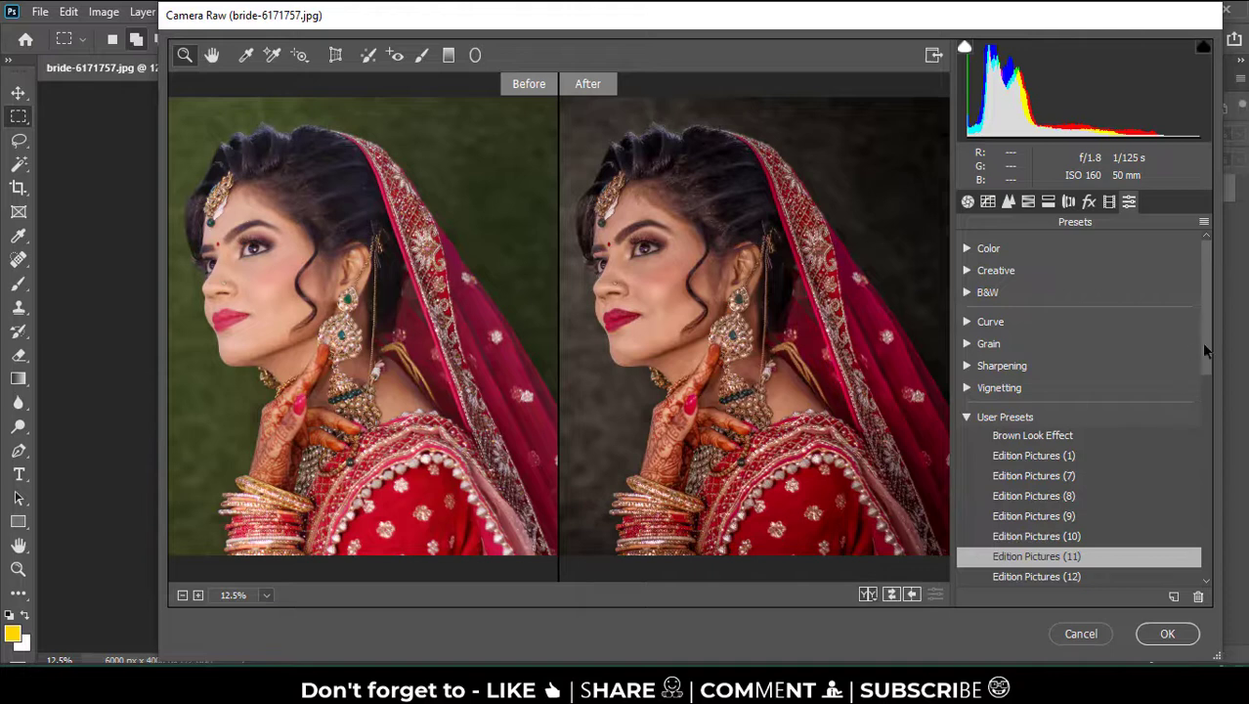
pyautogui.scroll(-3, 1205, 431)
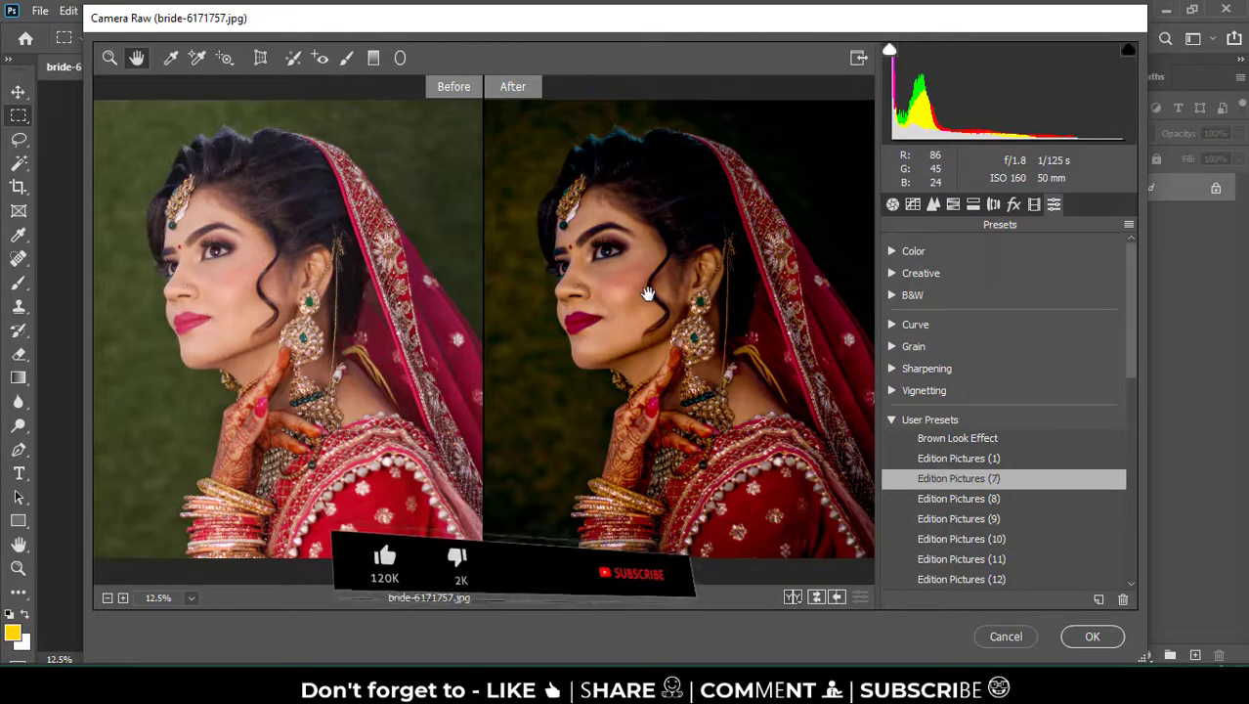
# Zoom on the bride's face, compare presets (8) and (10), then apply Edition Pictures (7) and confirm.
pyautogui.click(110, 58)
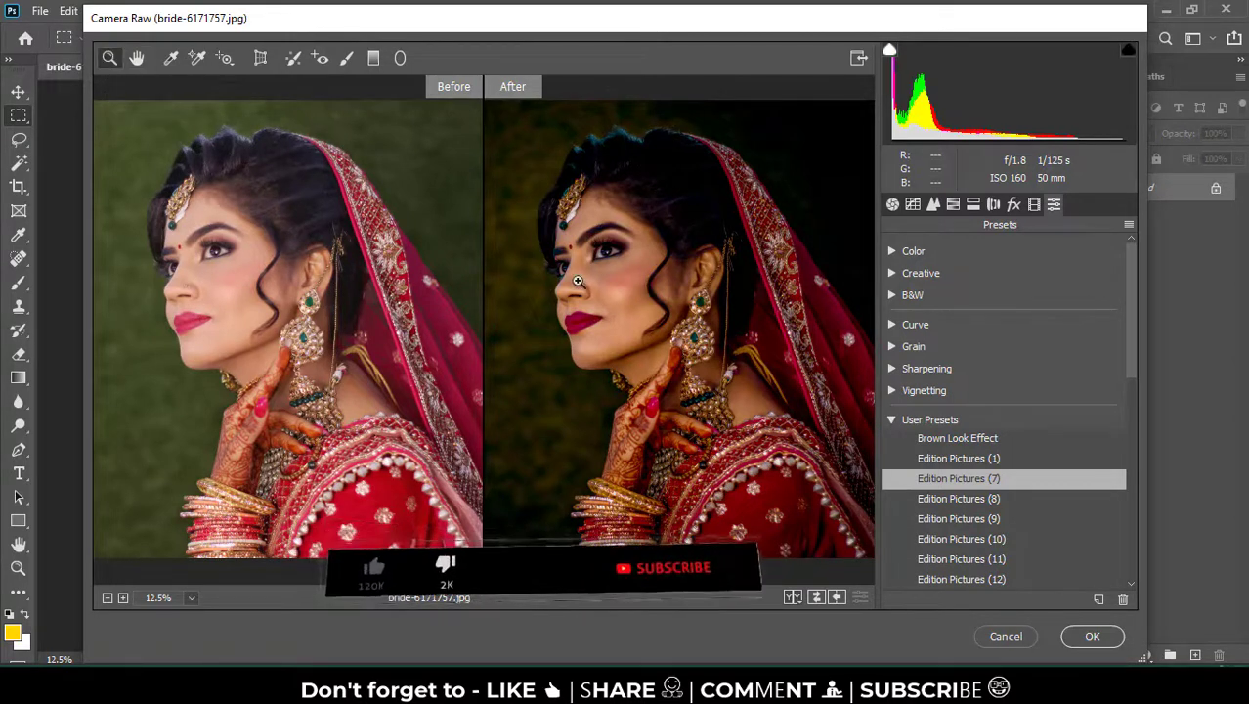
pyautogui.moveTo(550, 233)
pyautogui.mouseDown()
pyautogui.moveTo(761, 388)
pyautogui.moveTo(827, 503)
pyautogui.mouseUp()
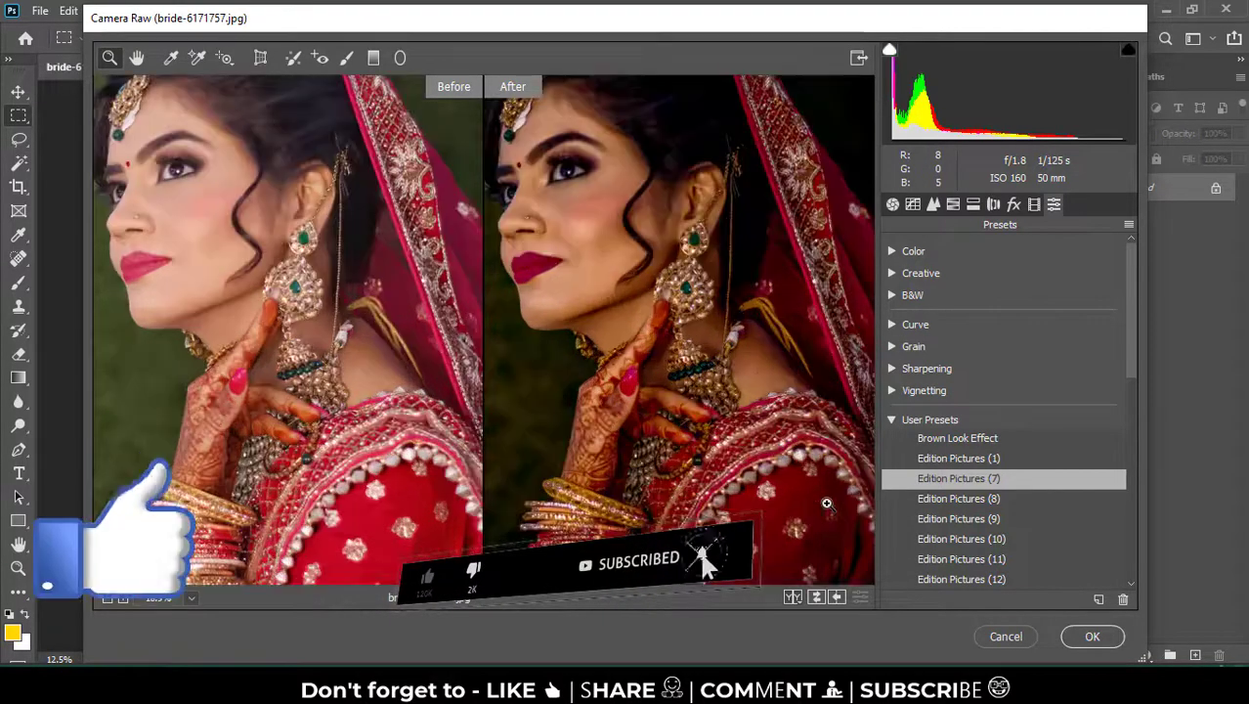
pyautogui.click(964, 500)
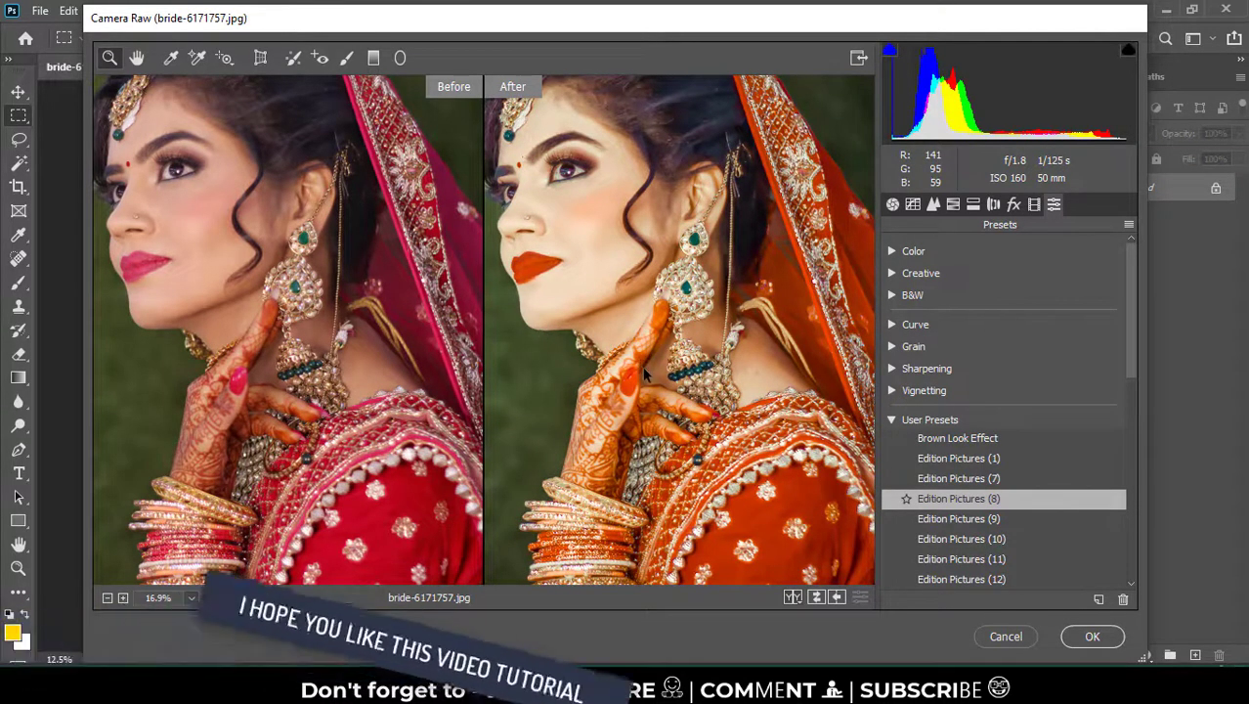
pyautogui.press('Down')
pyautogui.press('Down')
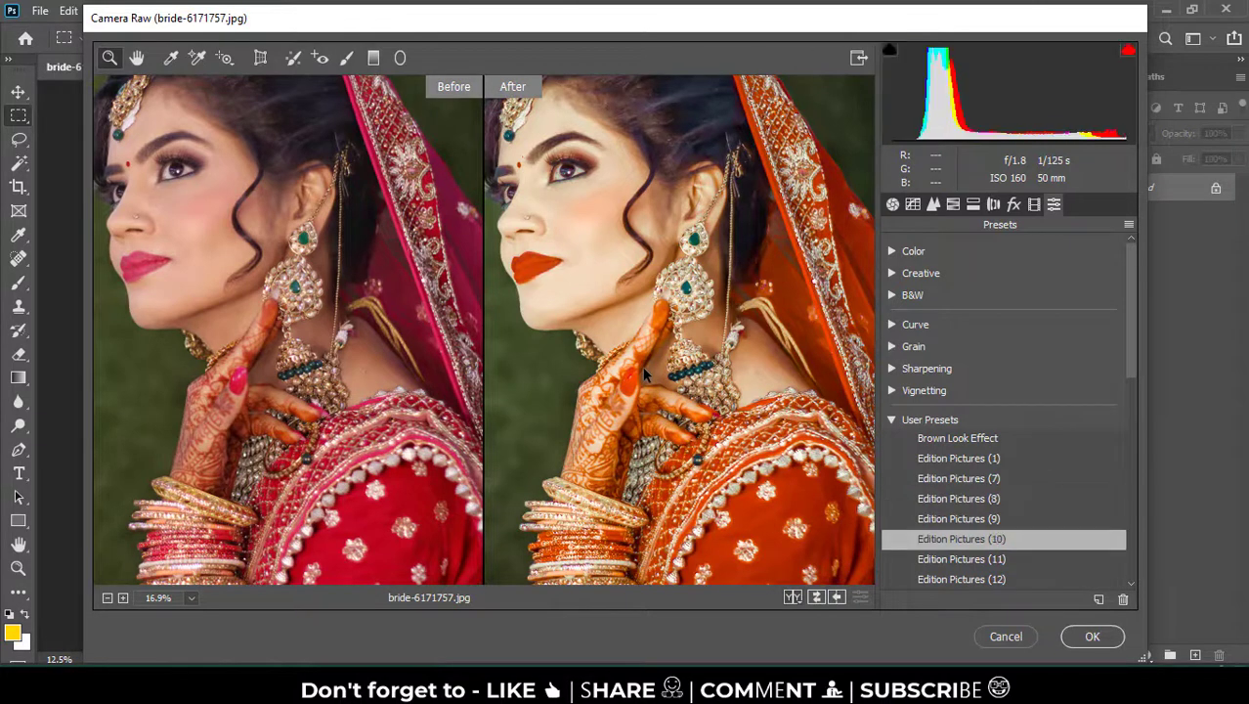
pyautogui.click(972, 477)
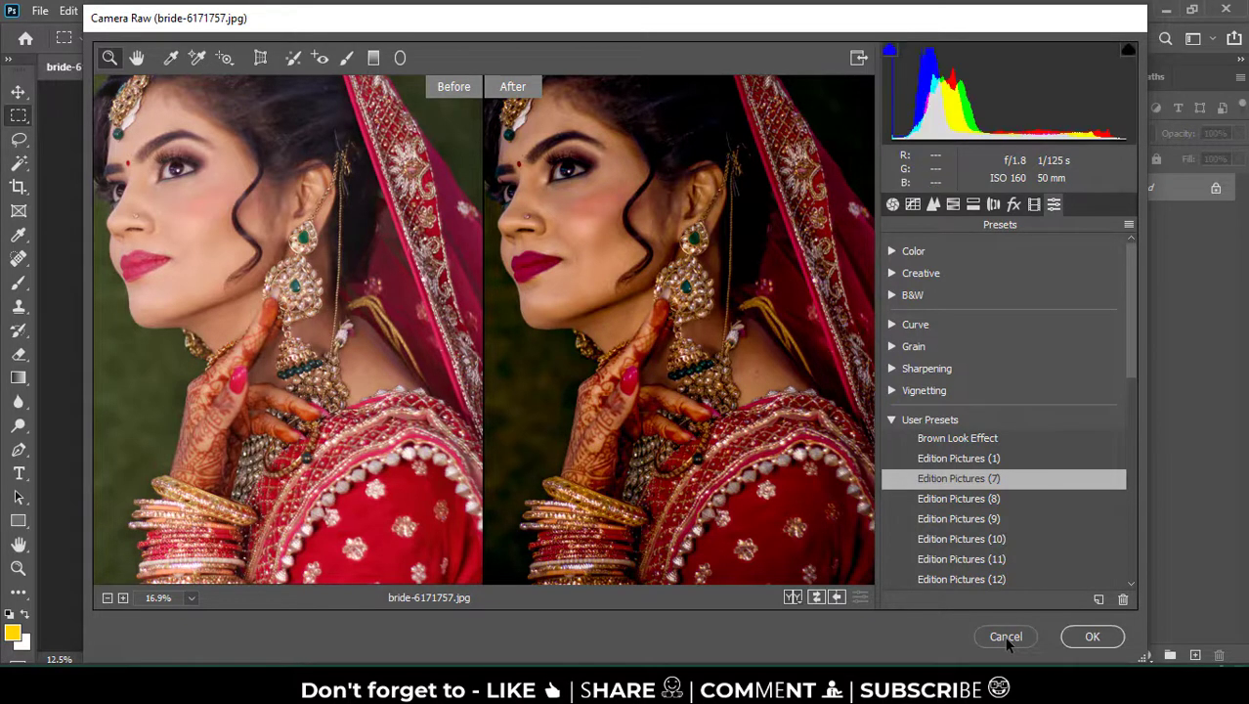
pyautogui.click(1109, 636)
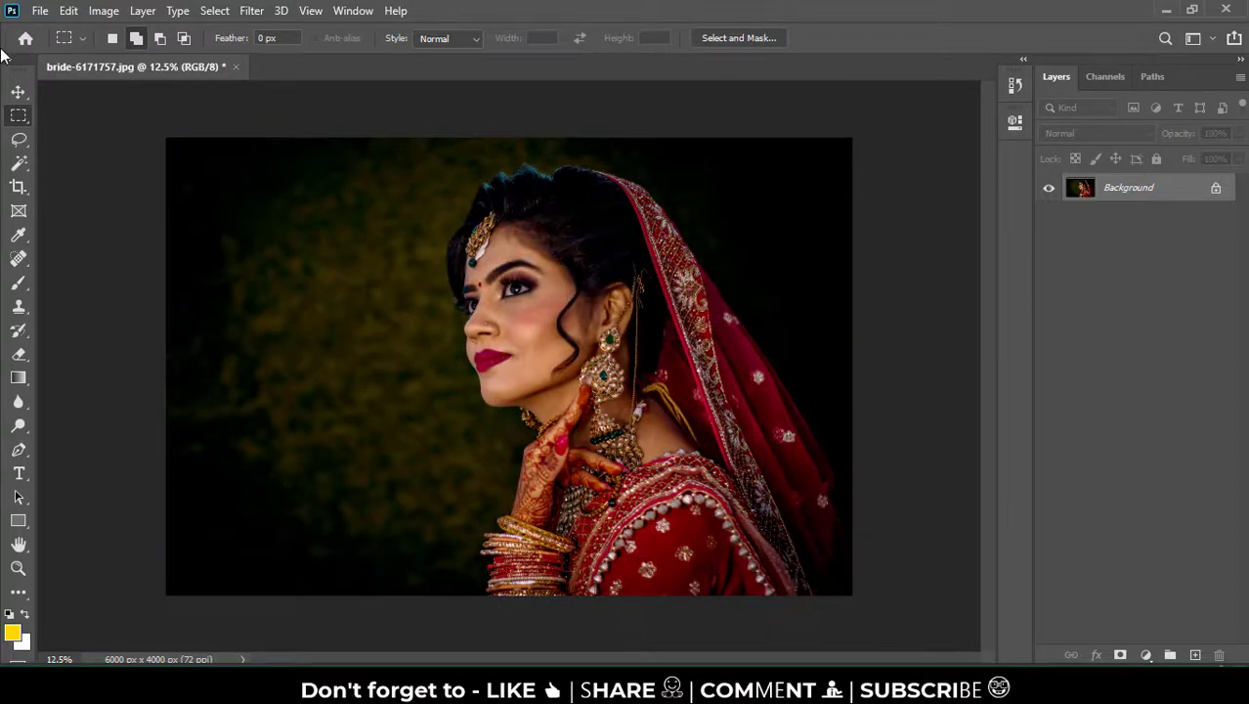
# Open Photoshop's File menu for the edited bride photo.
pyautogui.click(40, 10)
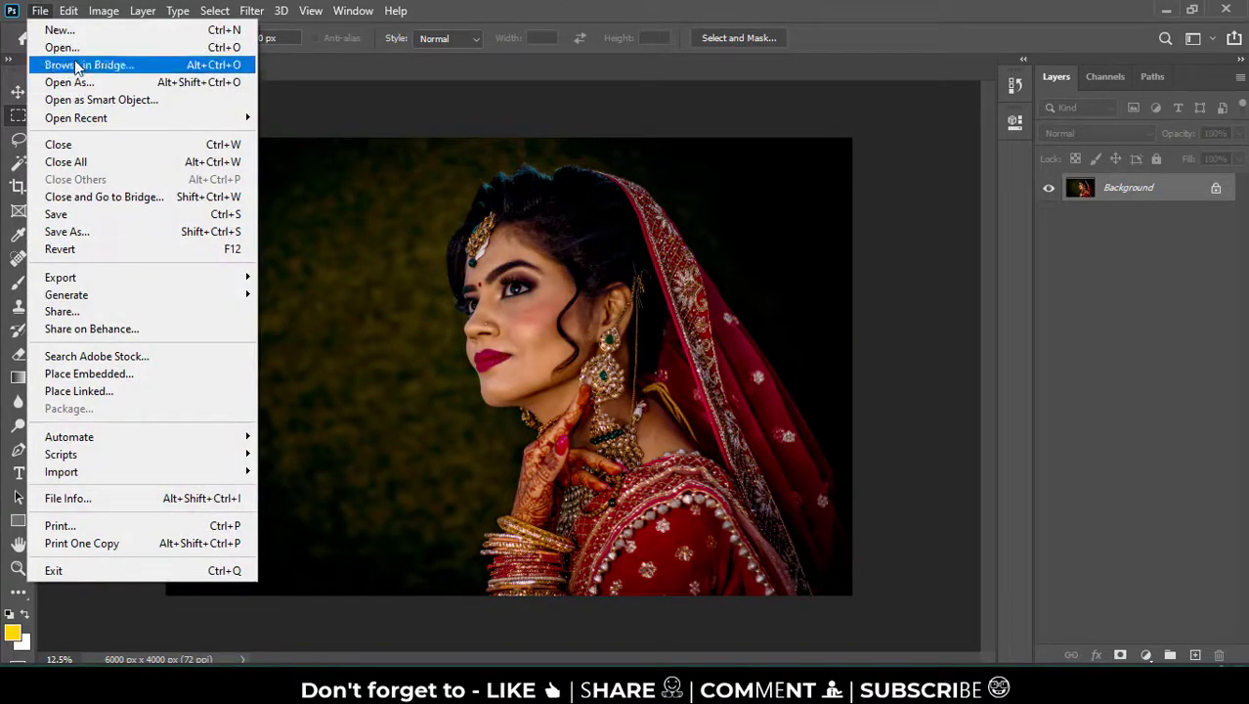
# Open pexels-qazi-ikram-haq-1297483.jpg from D: > Demo Pictures > New DM.
pyautogui.click(74, 45)
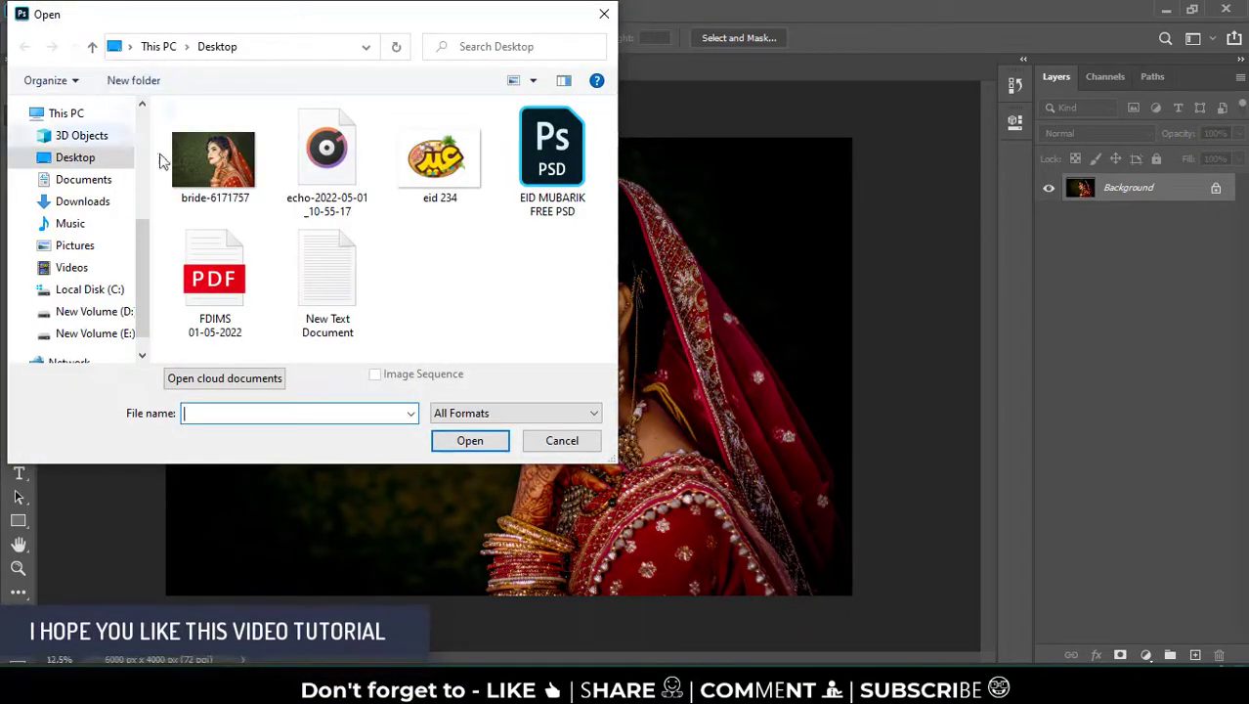
pyautogui.click(103, 313)
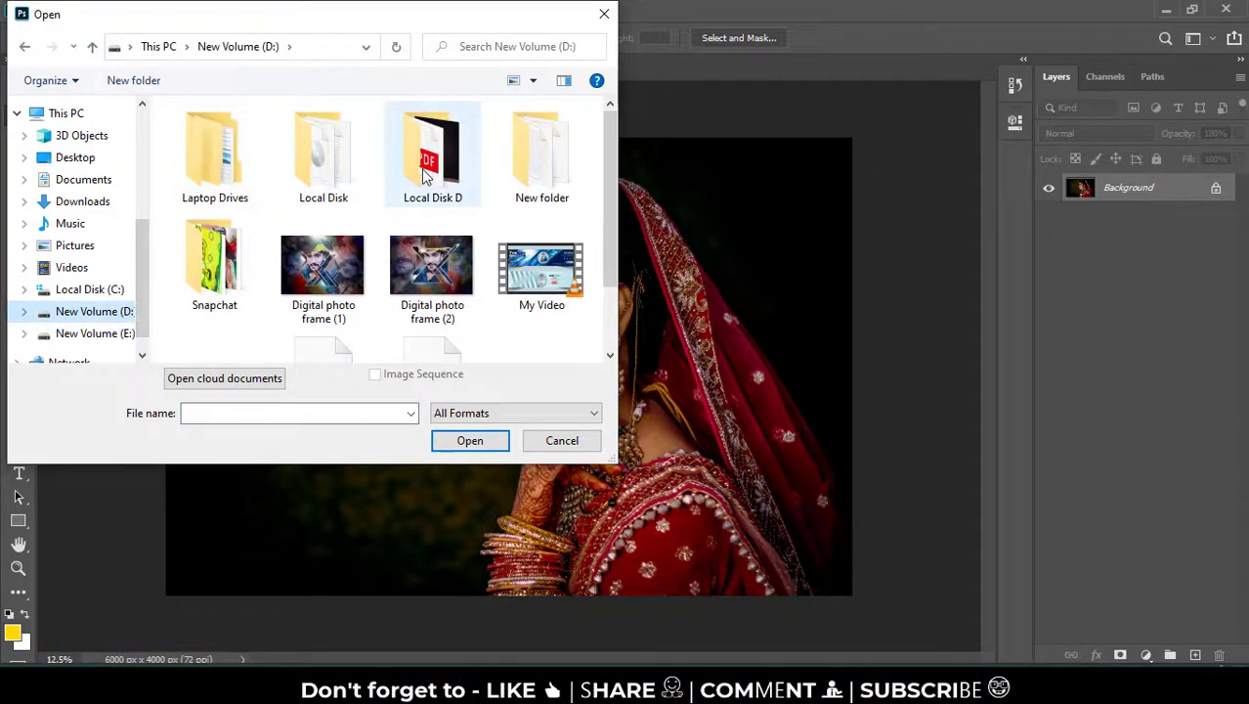
pyautogui.doubleClick(437, 167)
pyautogui.doubleClick(235, 191)
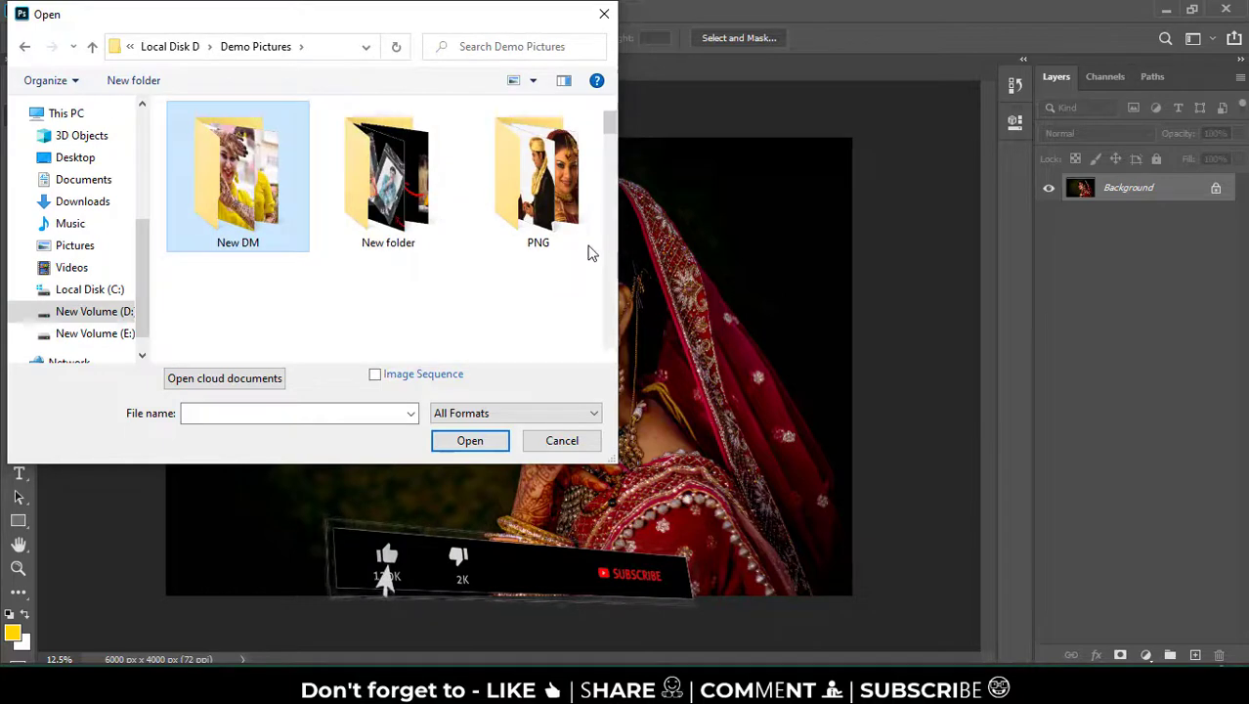
pyautogui.doubleClick(244, 196)
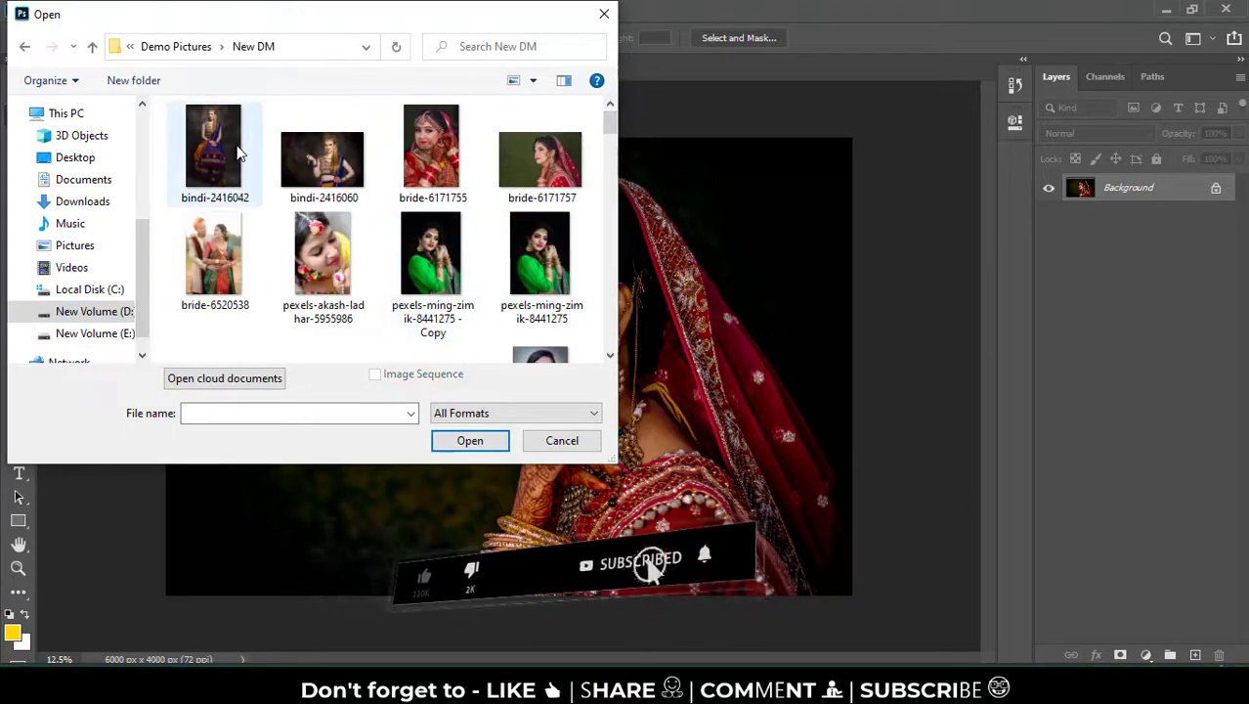
pyautogui.click(431, 157)
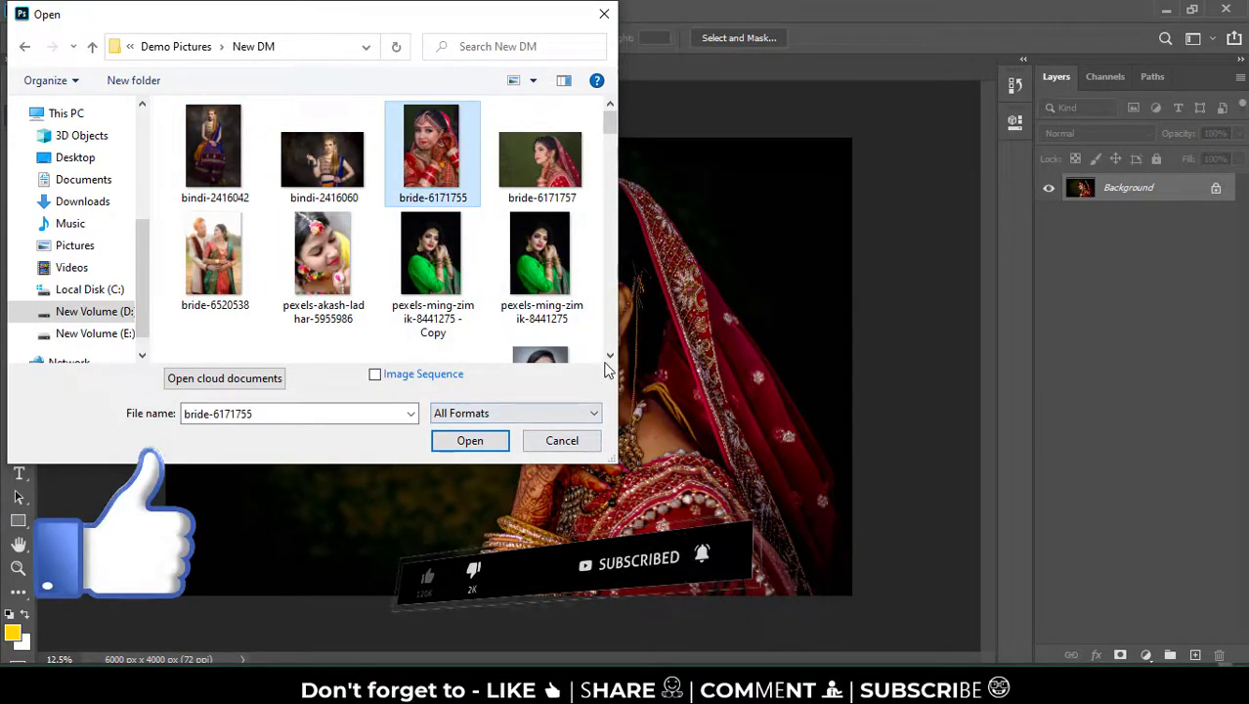
pyautogui.scroll(-3, 605, 358)
pyautogui.scroll(-2, 611, 359)
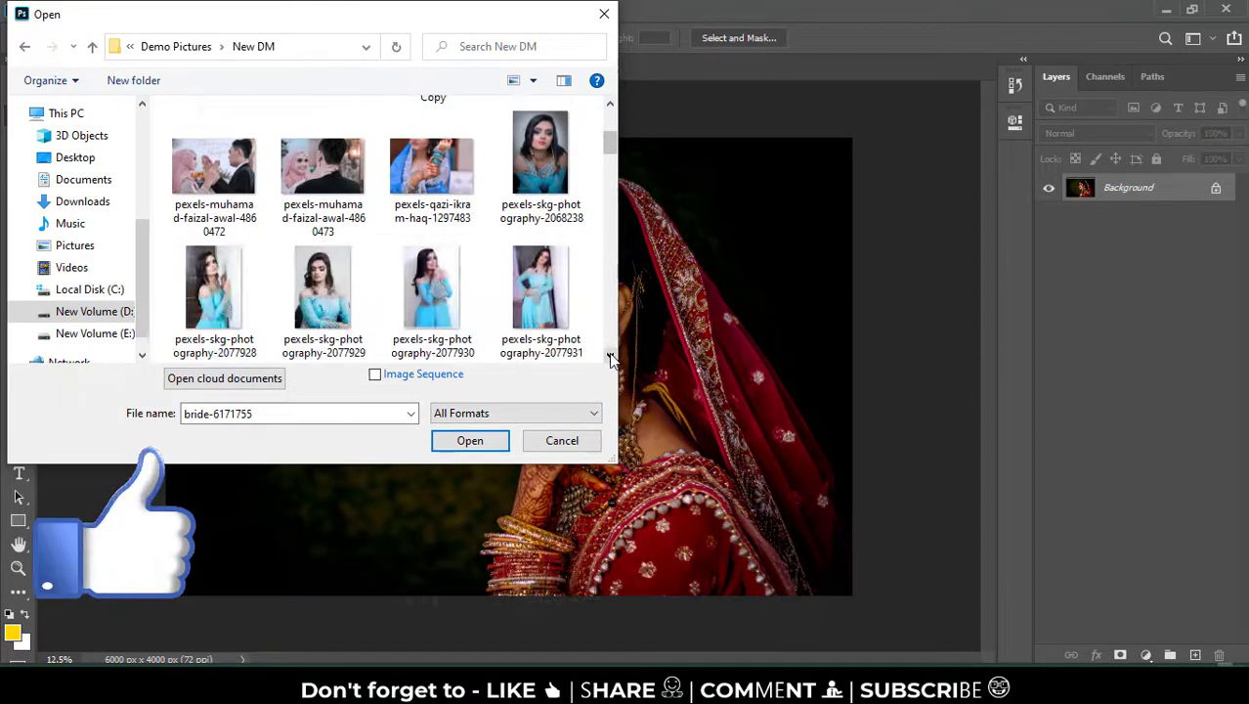
pyautogui.doubleClick(445, 181)
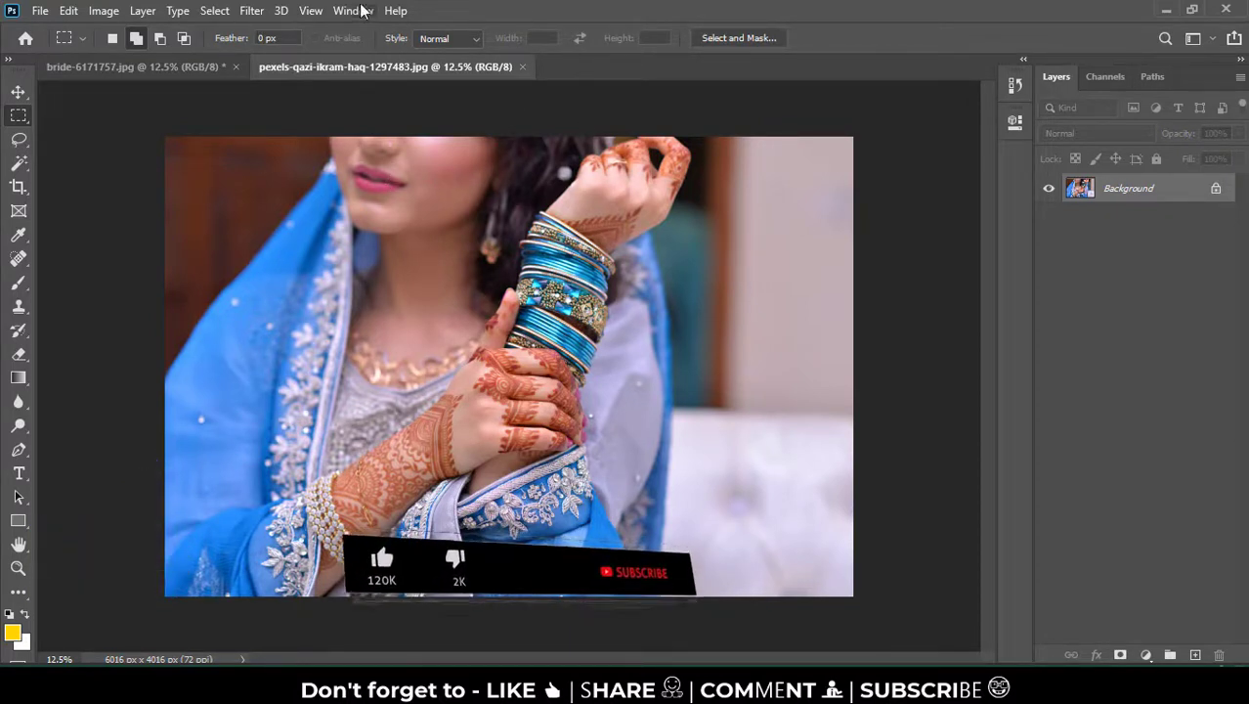
# Apply the Edition Pictures (7) user preset to the photo in the Camera Raw Filter.
pyautogui.click(251, 10)
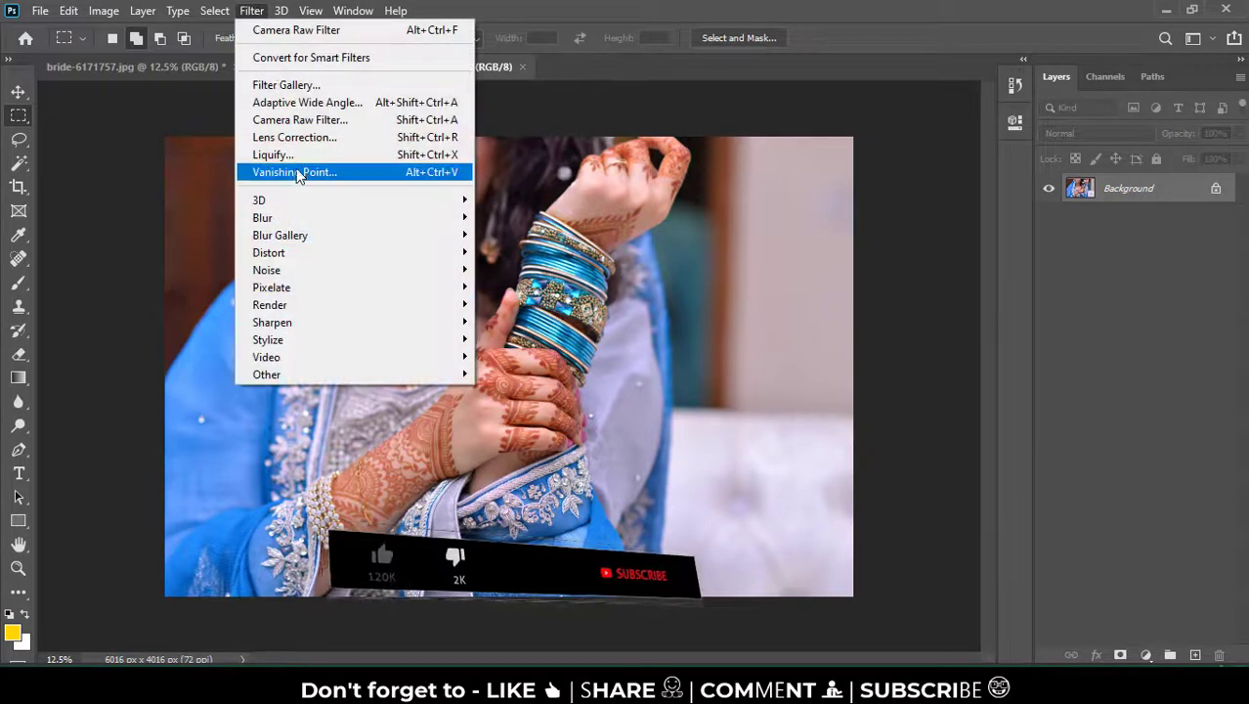
pyautogui.click(300, 119)
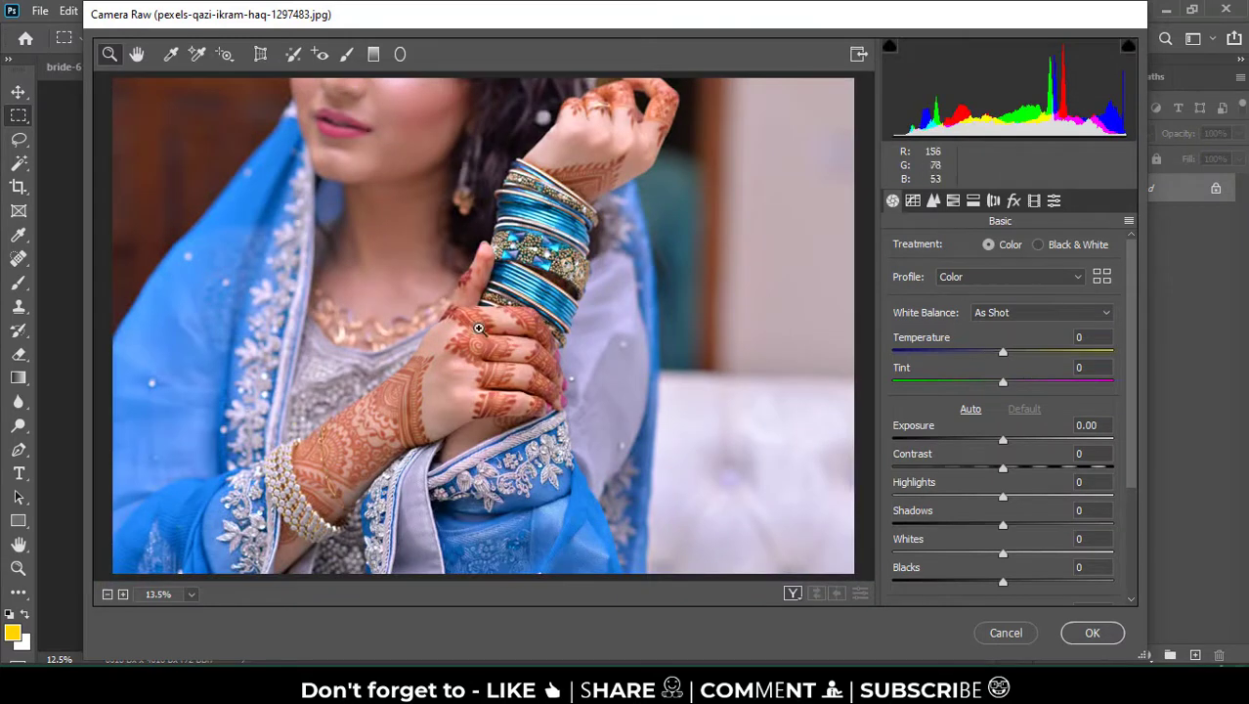
pyautogui.click(1054, 201)
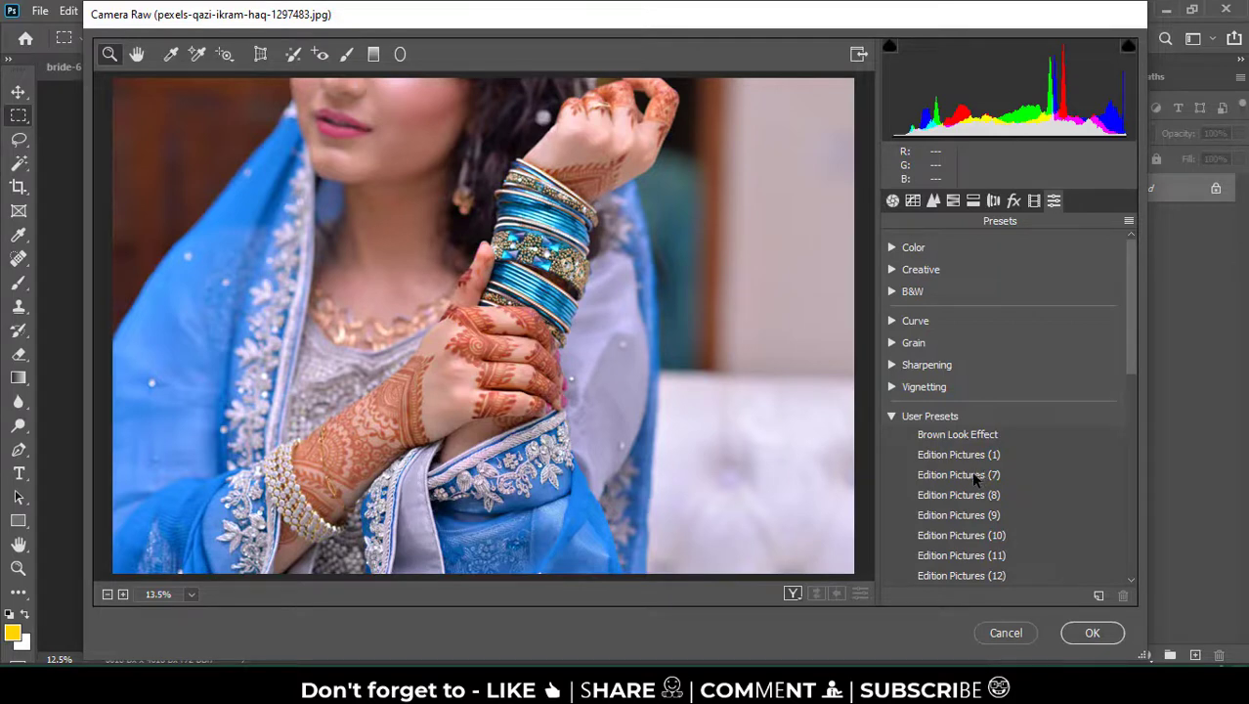
pyautogui.click(975, 477)
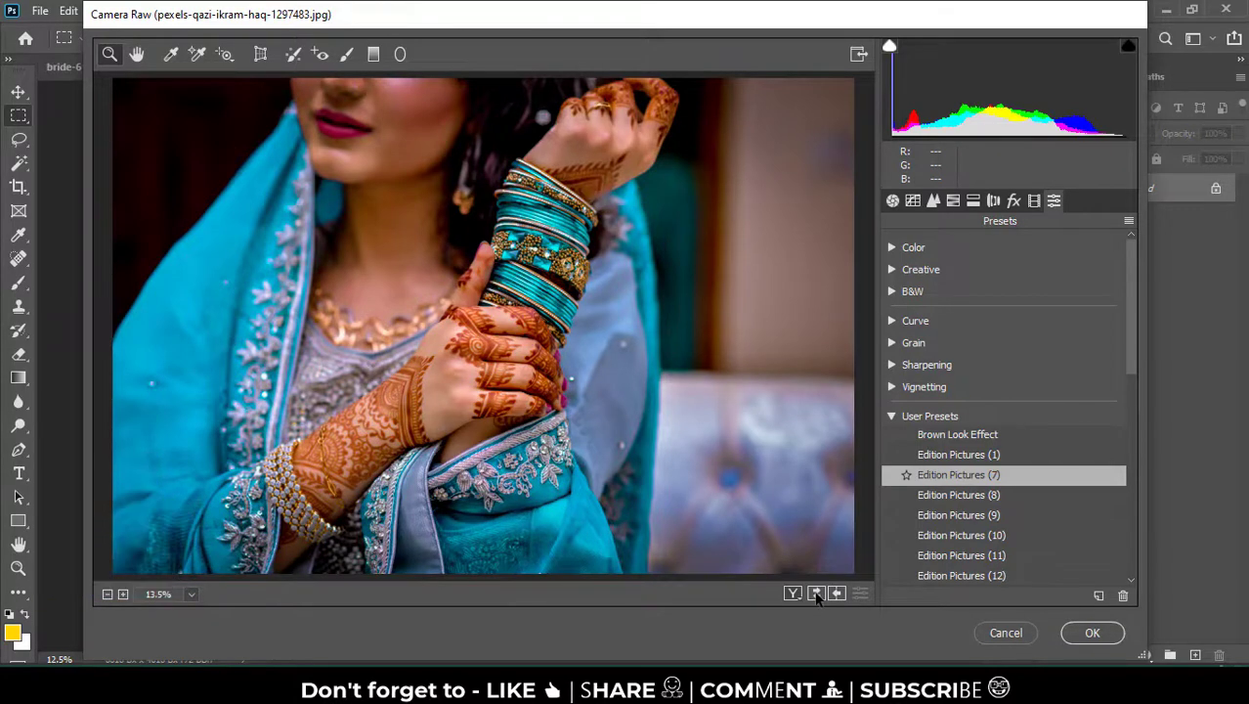
# Toggle Swap Before/After repeatedly to compare the original with the Edition Pictures (11) look.
pyautogui.click(816, 594)
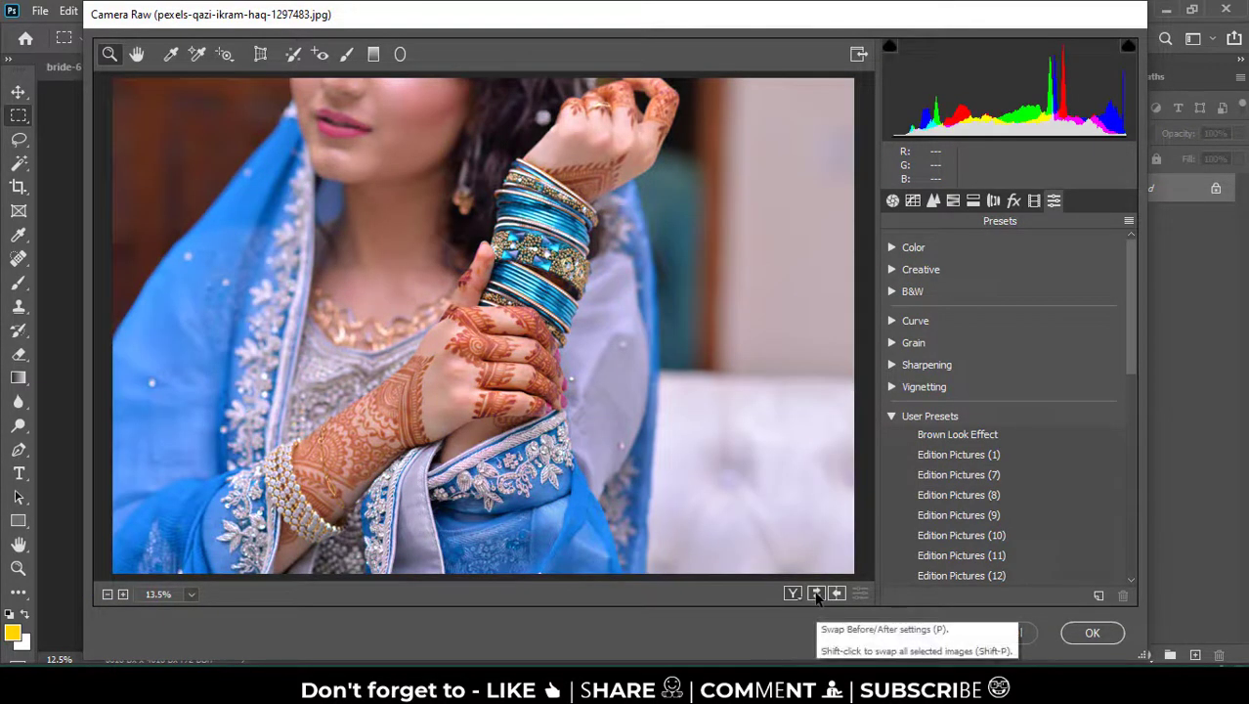
pyautogui.click(817, 595)
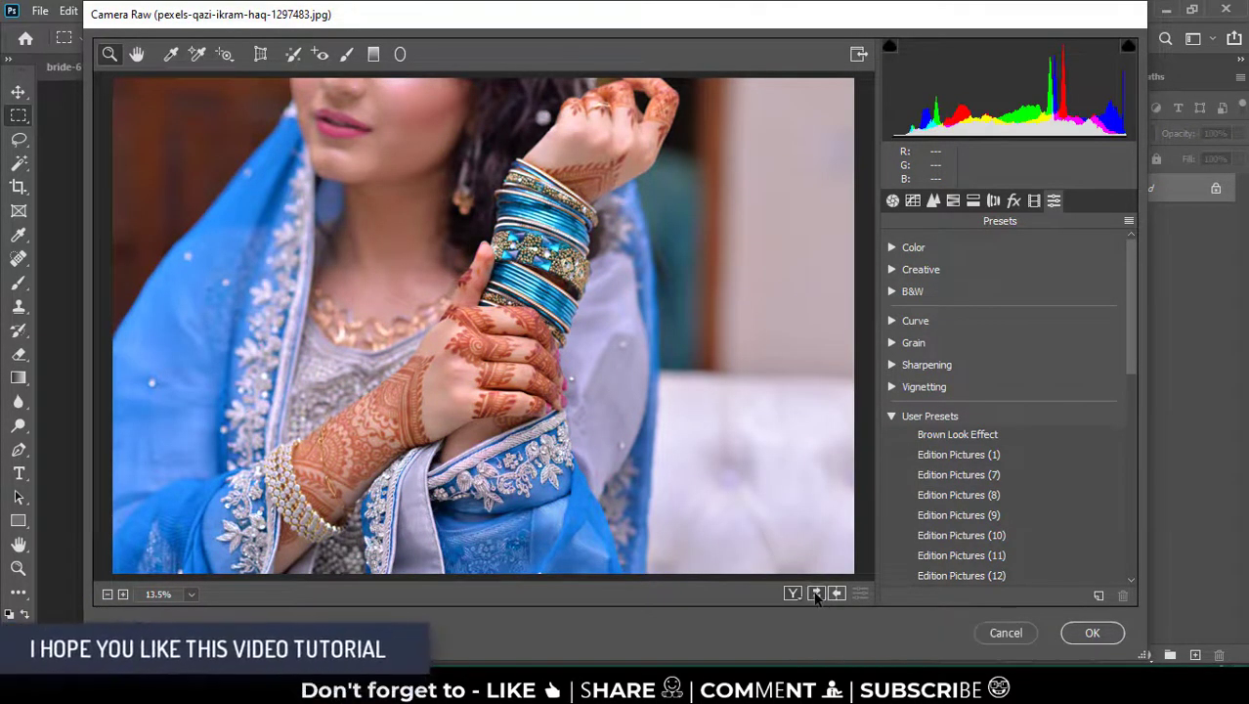
pyautogui.click(816, 594)
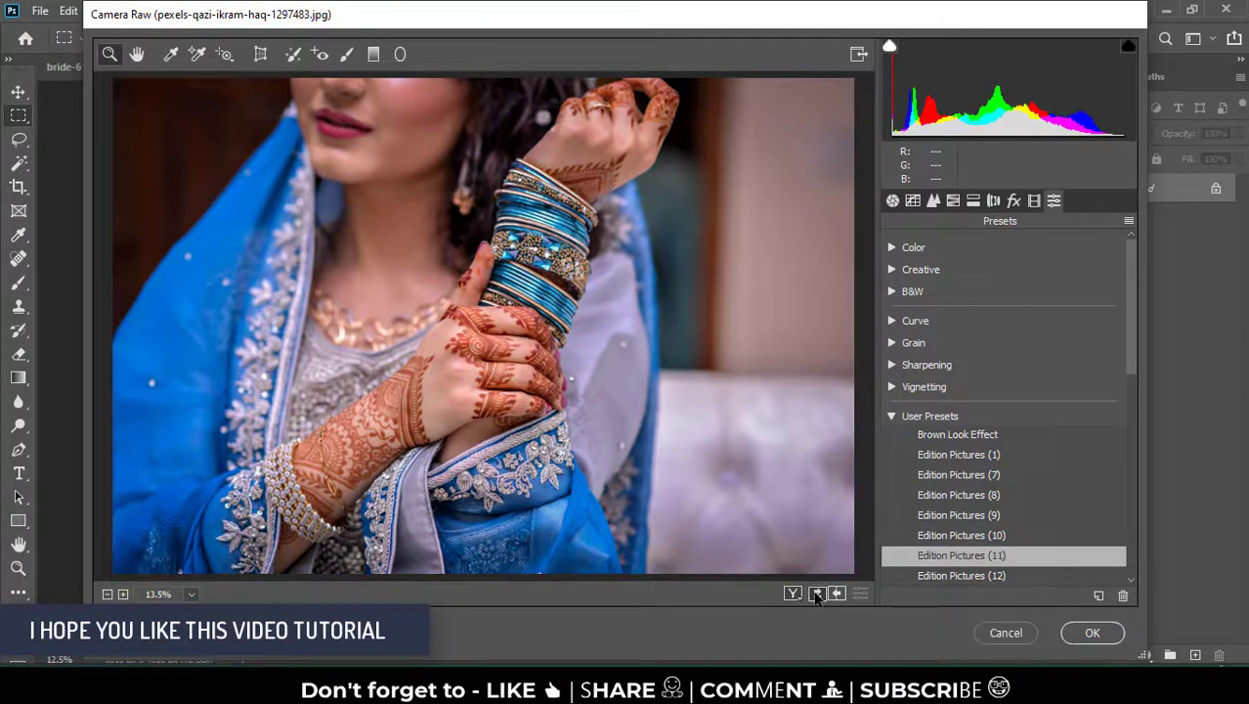
pyautogui.click(816, 594)
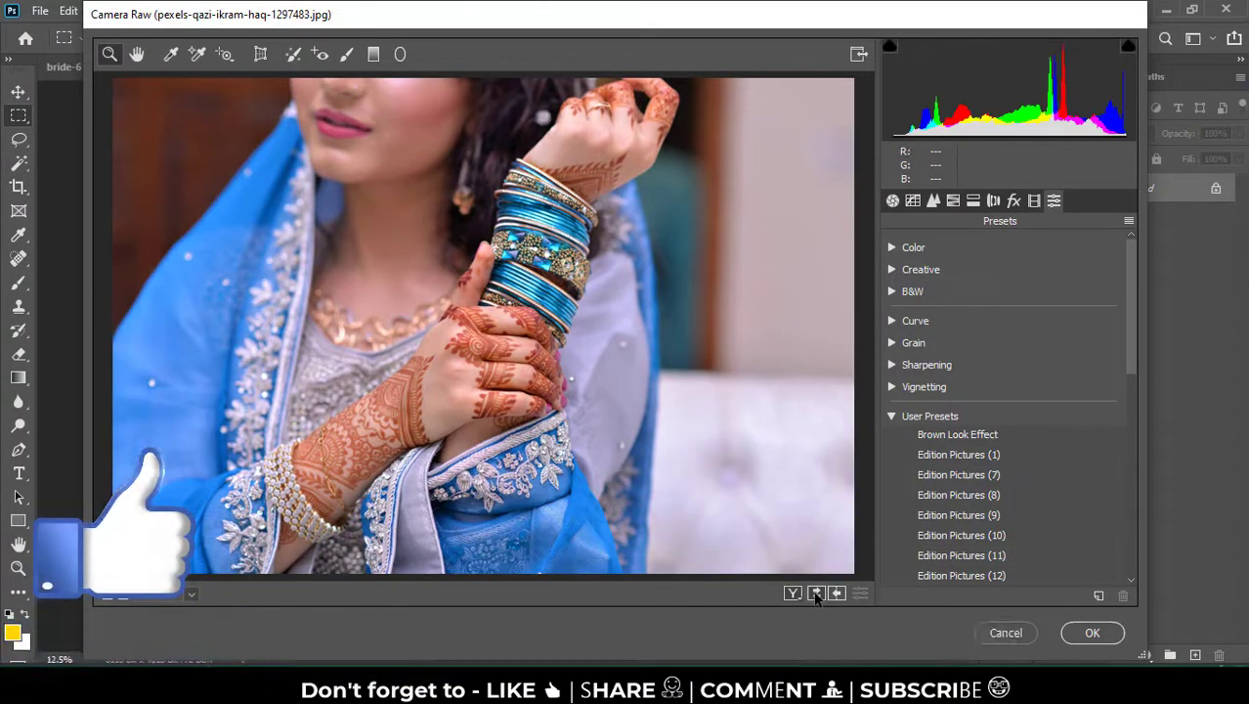
pyautogui.click(817, 595)
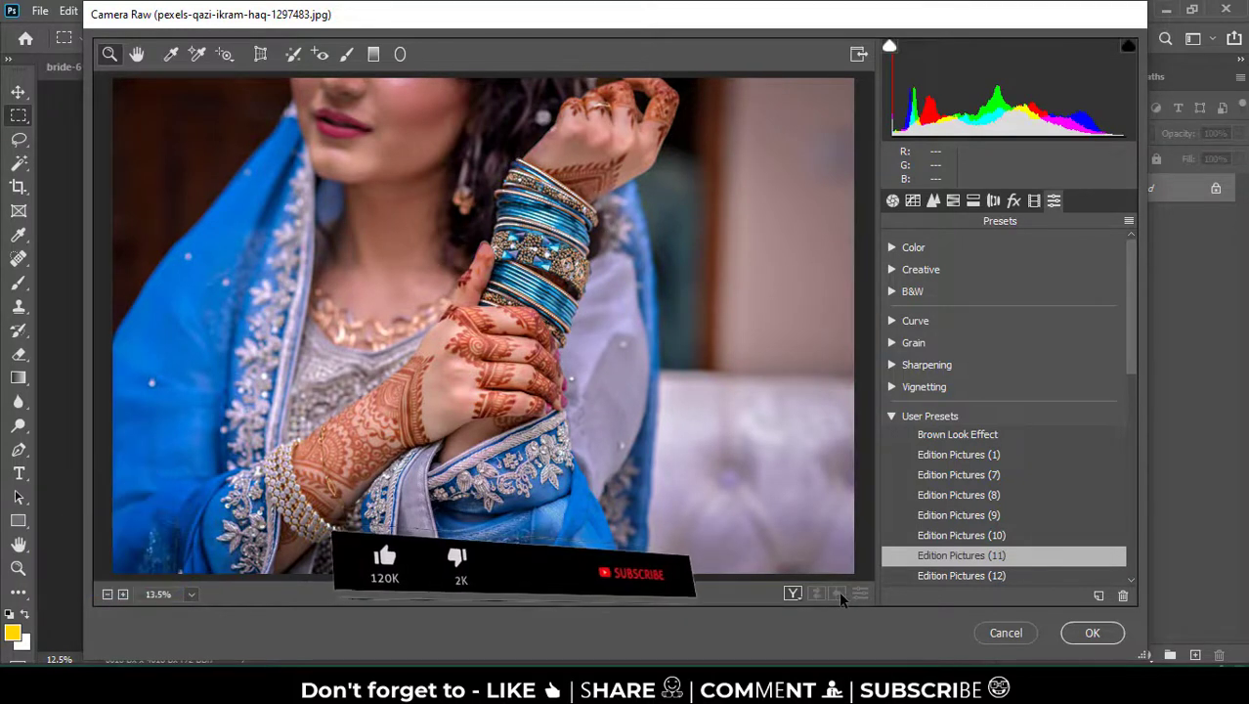
# Cycle through side-by-side and stacked Before/After layouts, ending on a single full preview.
pyautogui.click(802, 594)
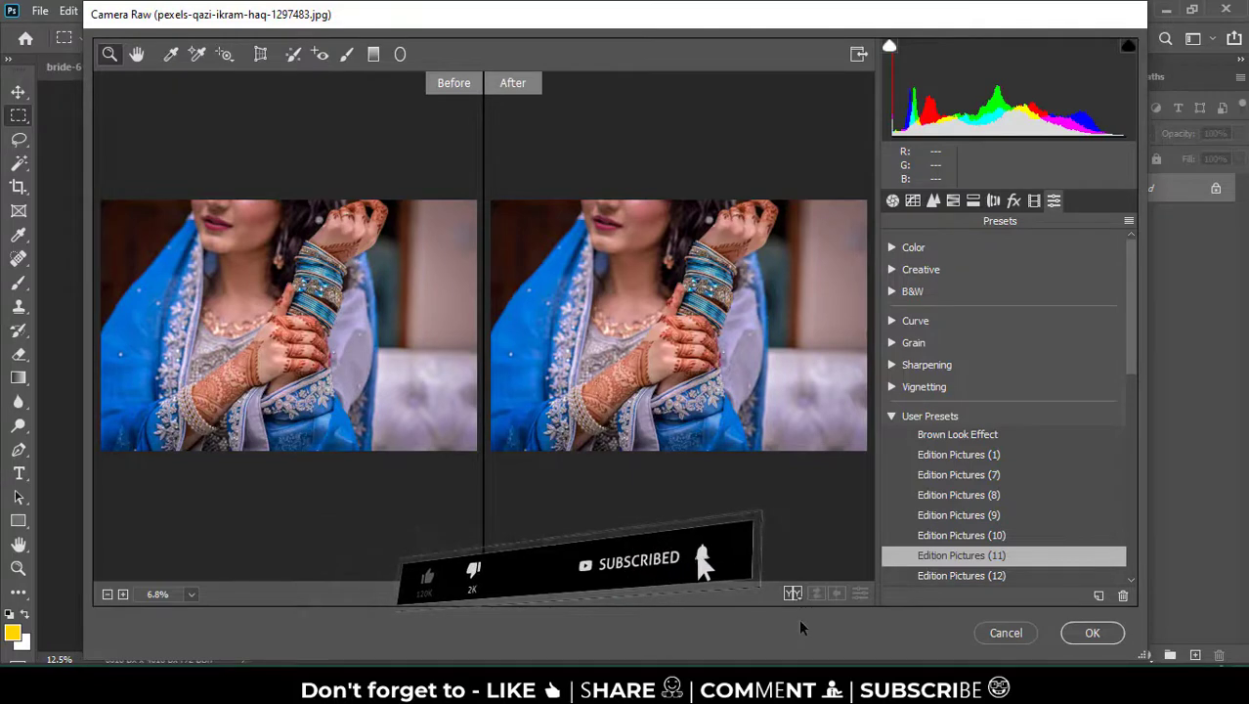
pyautogui.click(793, 596)
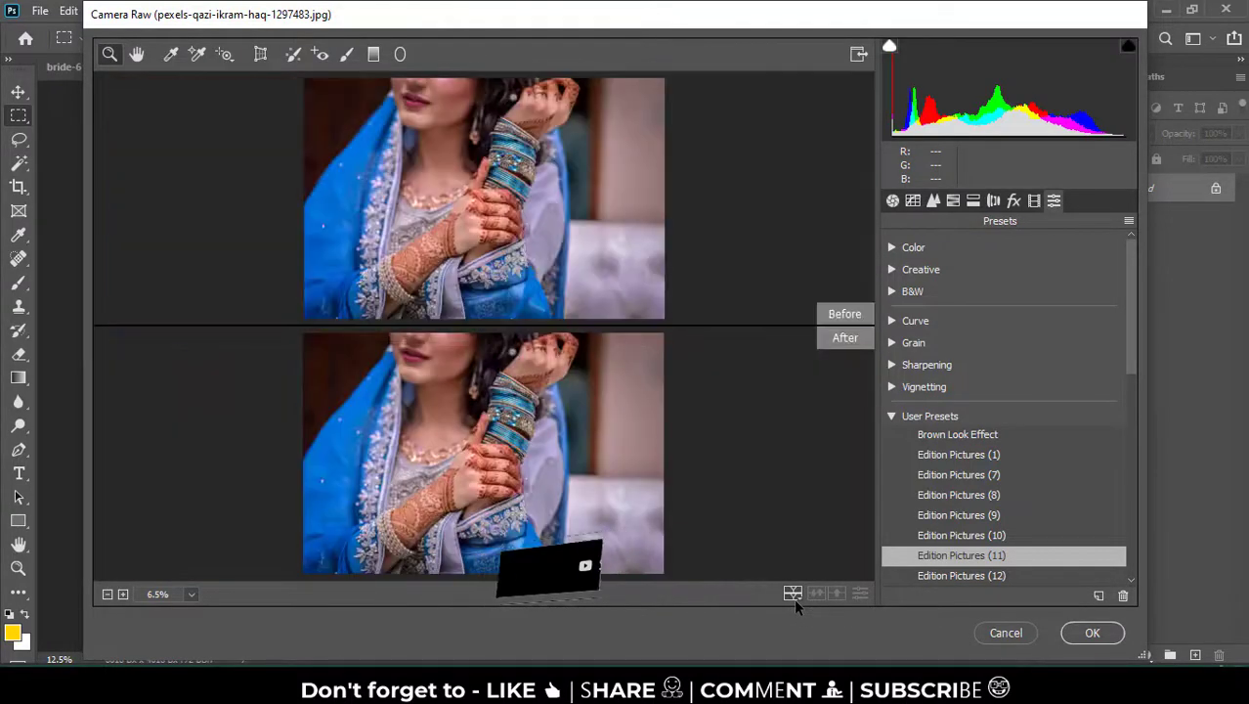
pyautogui.click(792, 596)
pyautogui.click(793, 595)
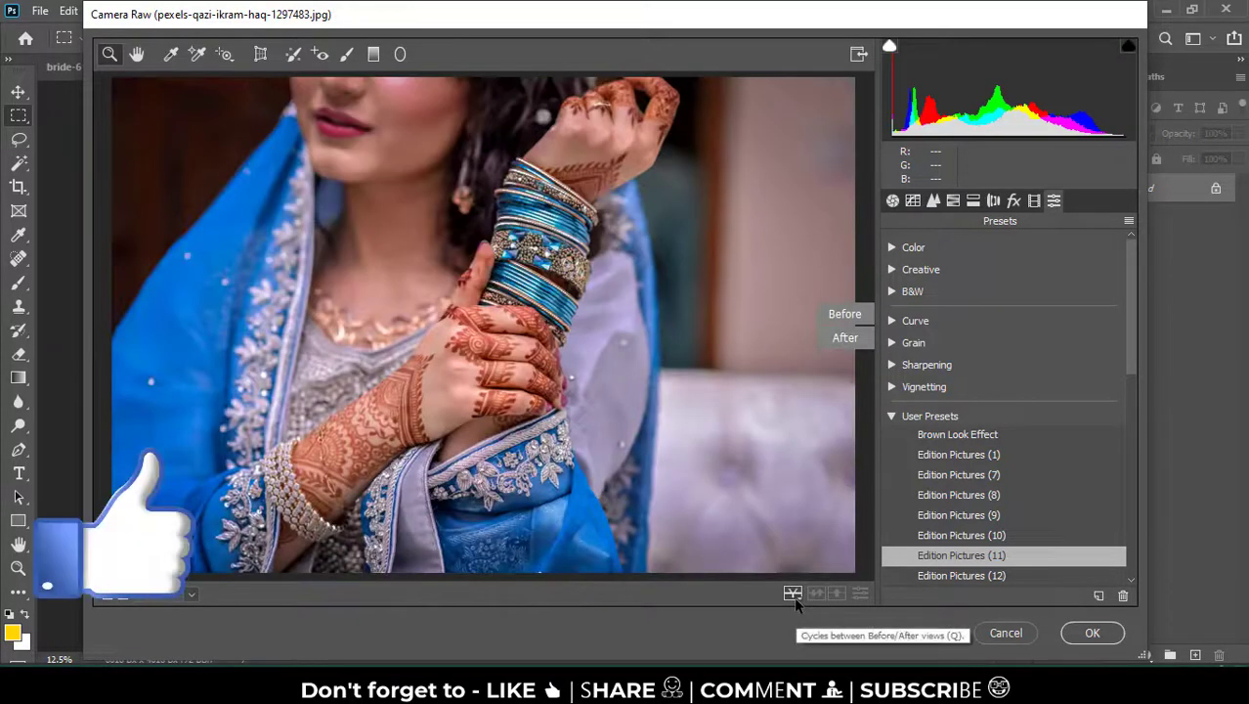
# Switch to the single After view and apply the Edition Pictures (12) user preset.
pyautogui.click(794, 594)
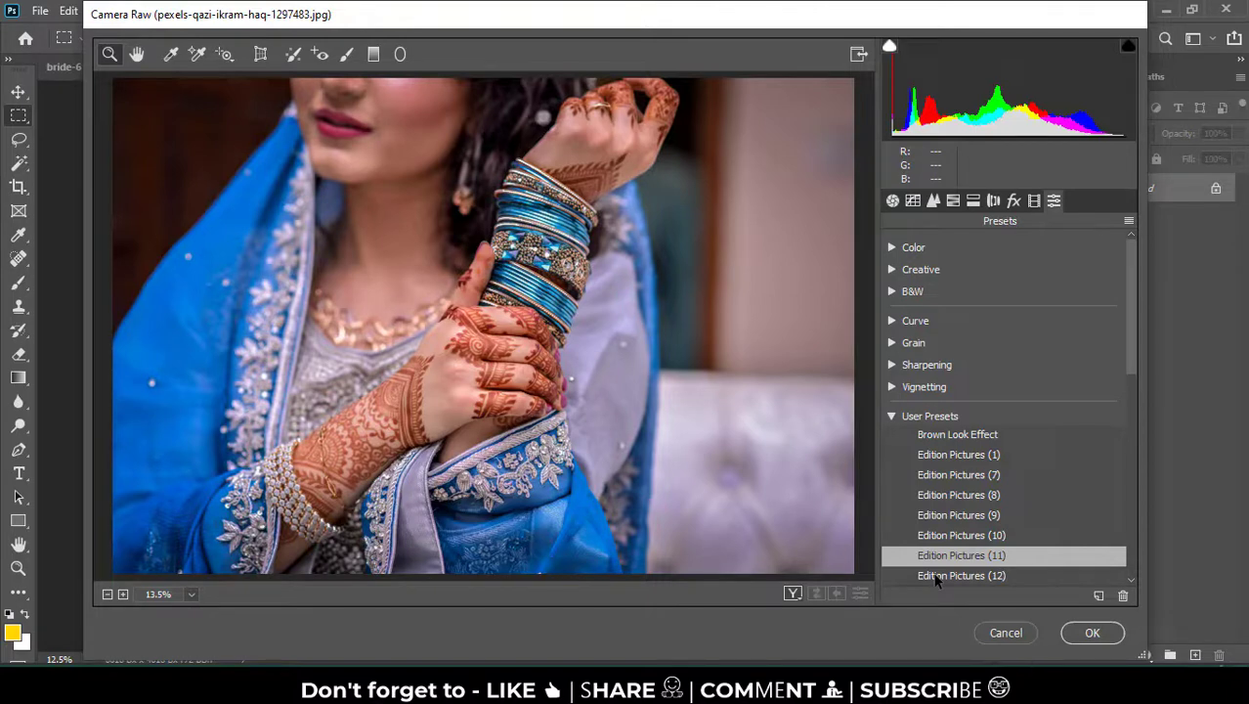
pyautogui.click(936, 577)
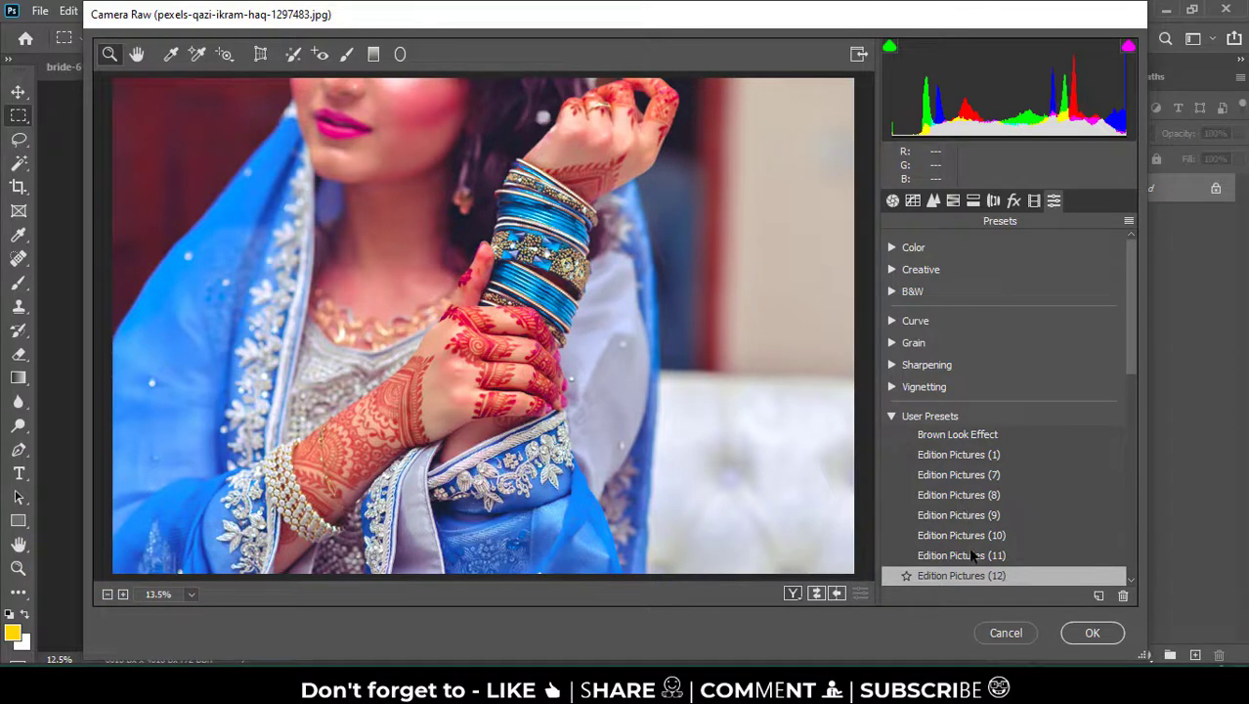
pyautogui.scroll(-3, 972, 555)
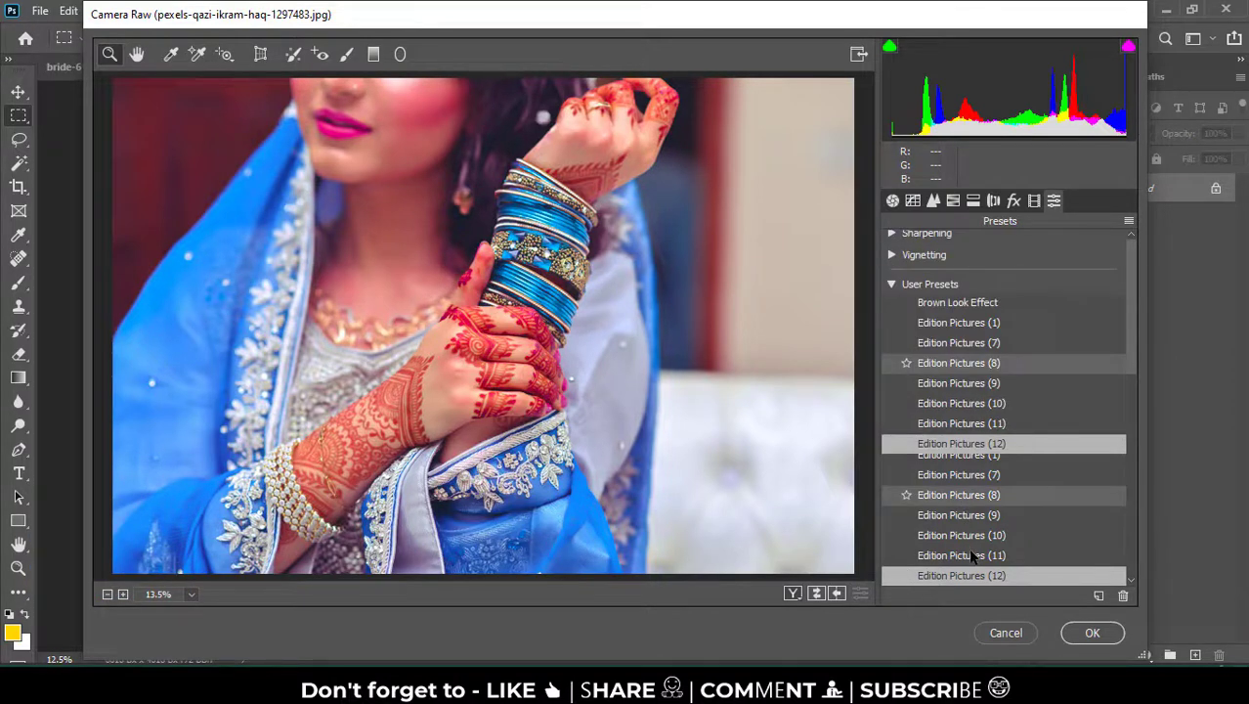